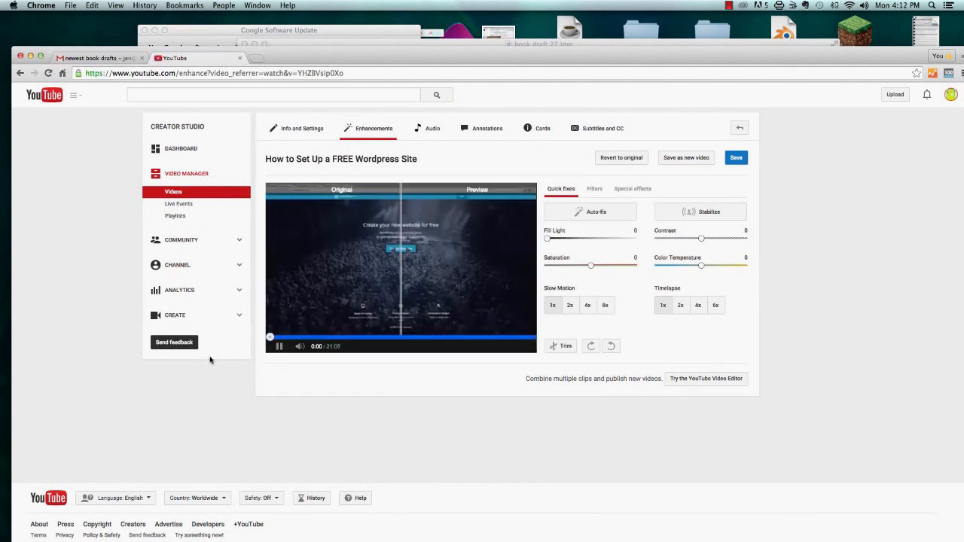
Trim the first 7 seconds off the WordPress video and play back the new opening
{"action": "left_click", "coordinate": [558, 345]}
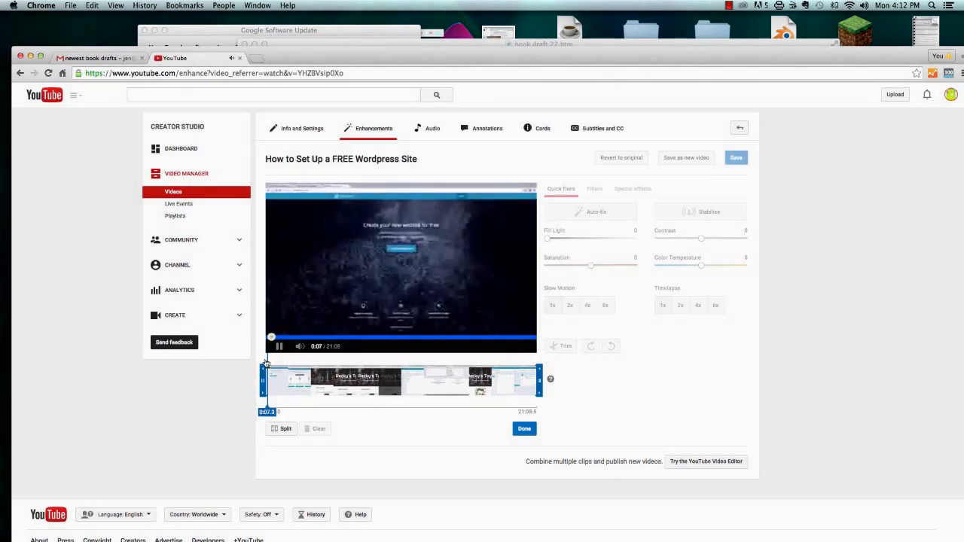
{"action": "key", "text": "XF86AudioMute"}
{"action": "scroll", "coordinate": [266, 364], "scroll_direction": "down", "scroll_amount": 1}
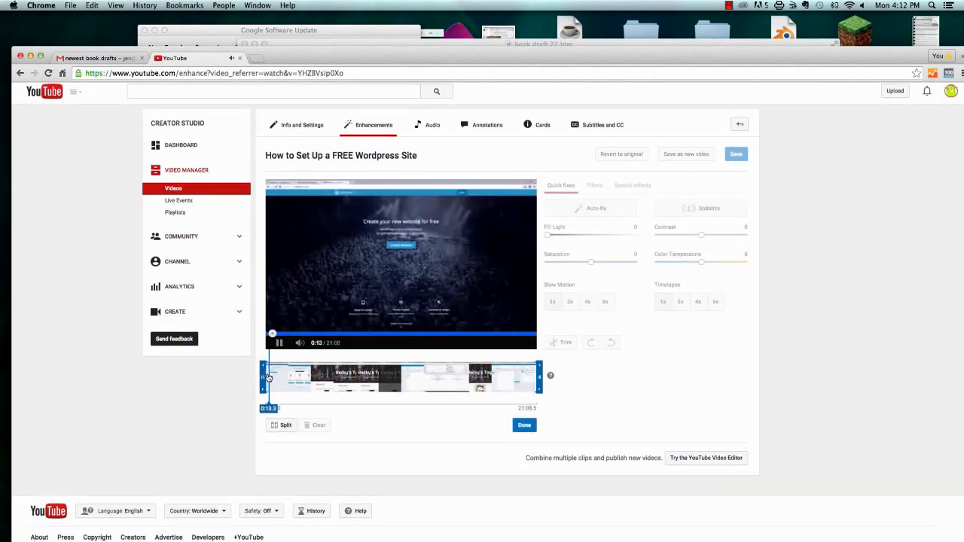
{"action": "left_click_drag", "start_coordinate": [265, 377], "coordinate": [266, 374]}
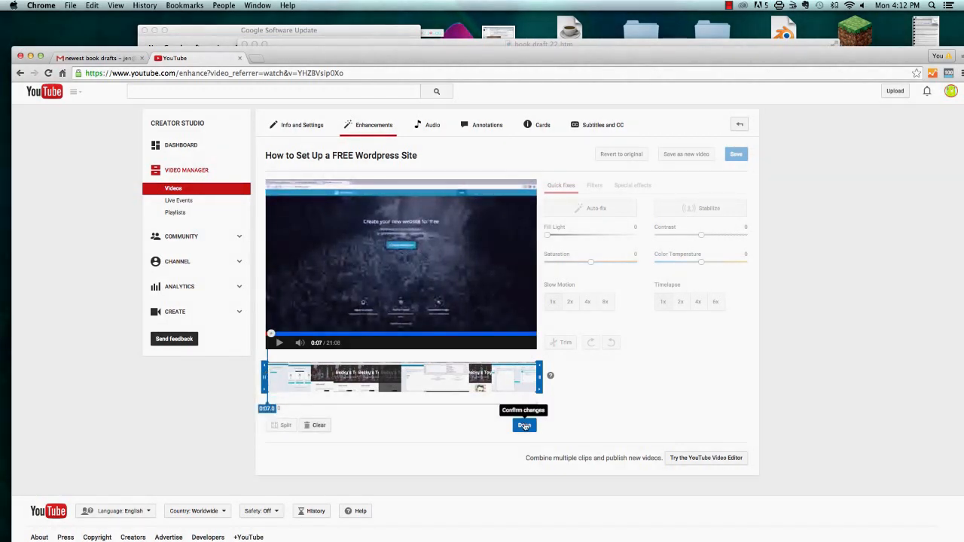
{"action": "left_click", "coordinate": [525, 426]}
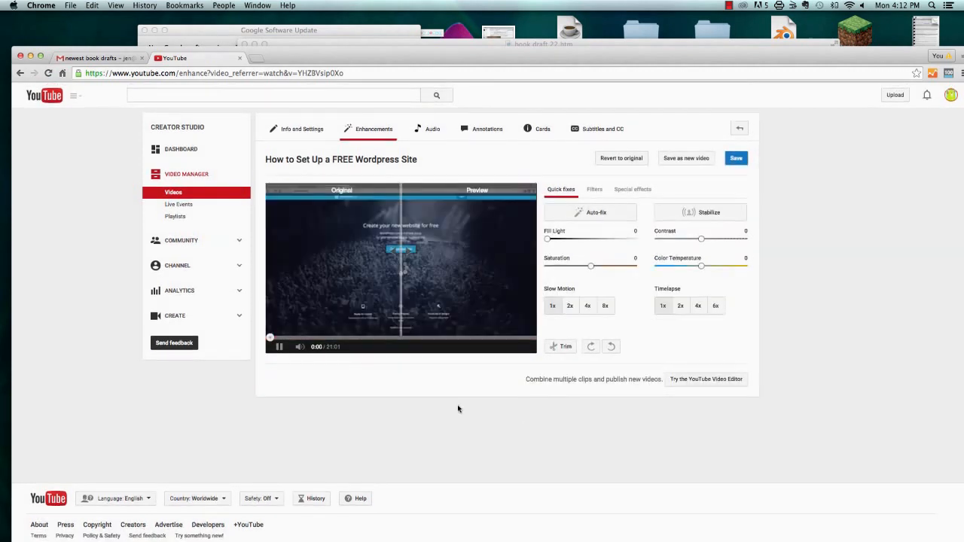
{"action": "key", "text": "XF86AudioRaiseVolume"}
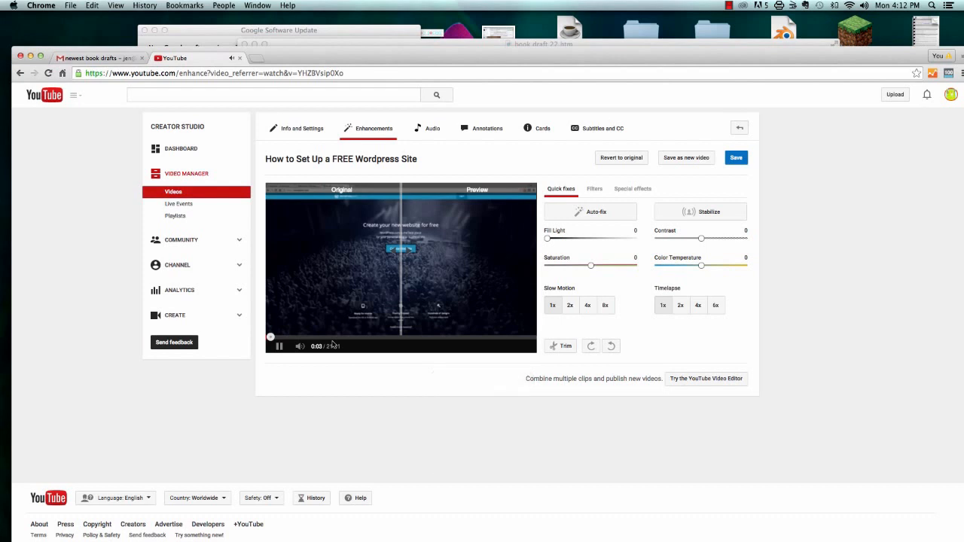
{"action": "key", "text": "XF86AudioMute"}
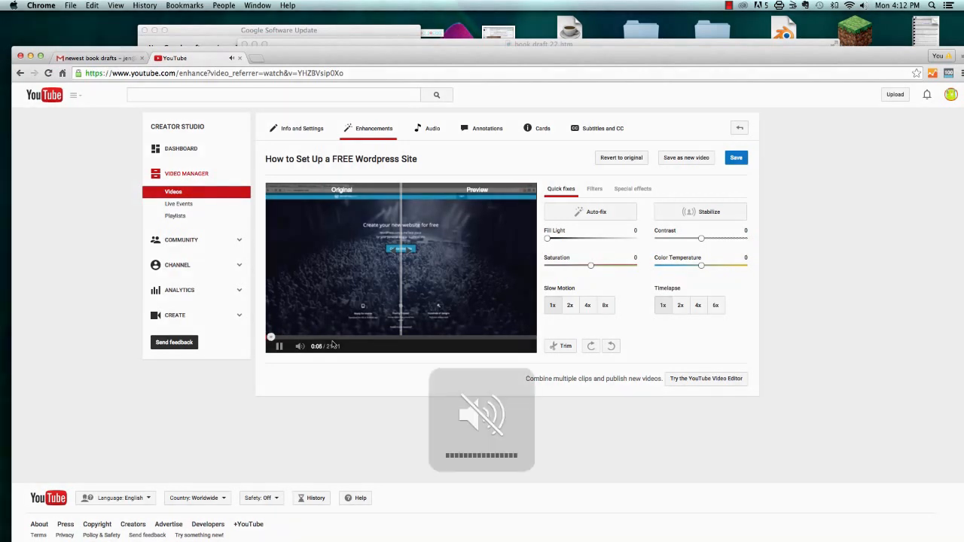
Trim the end of the video back to 20:56.7 and confirm the cut
{"action": "left_click", "coordinate": [556, 345]}
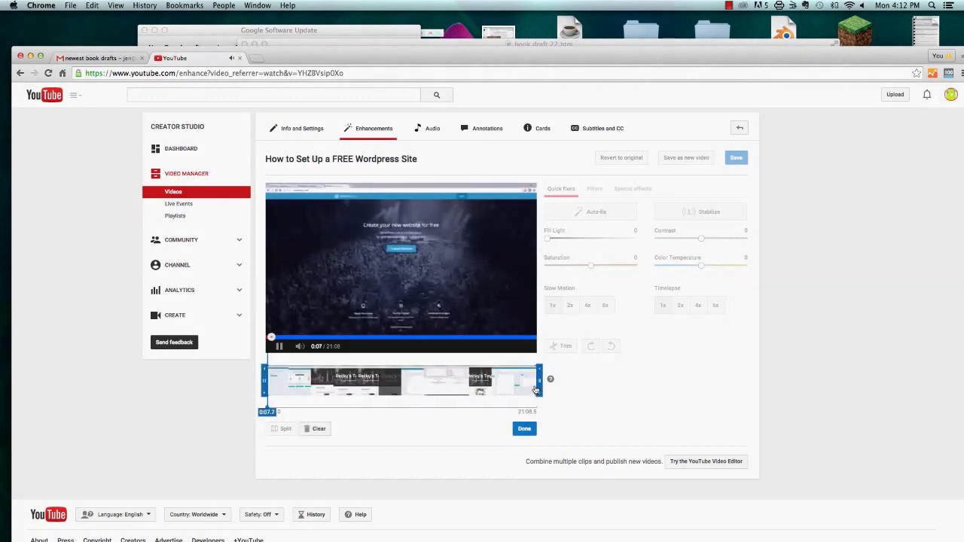
{"action": "left_click_drag", "start_coordinate": [539, 376], "coordinate": [536, 375]}
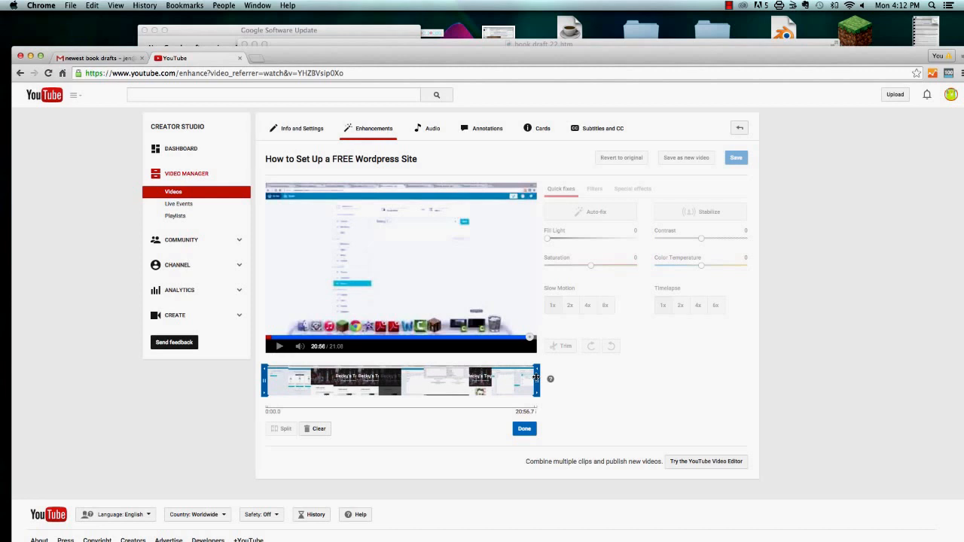
{"action": "left_click_drag", "start_coordinate": [536, 376], "coordinate": [535, 376]}
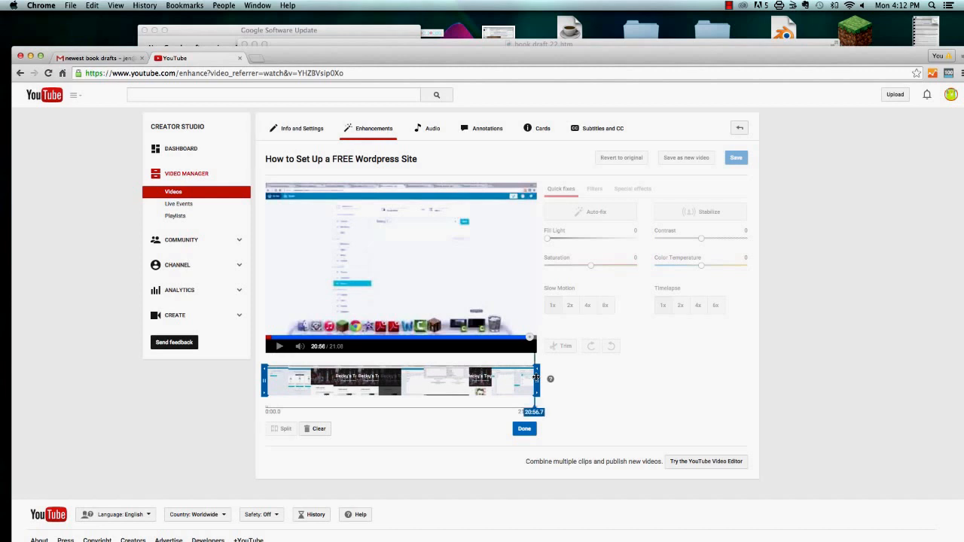
{"action": "left_click", "coordinate": [525, 430]}
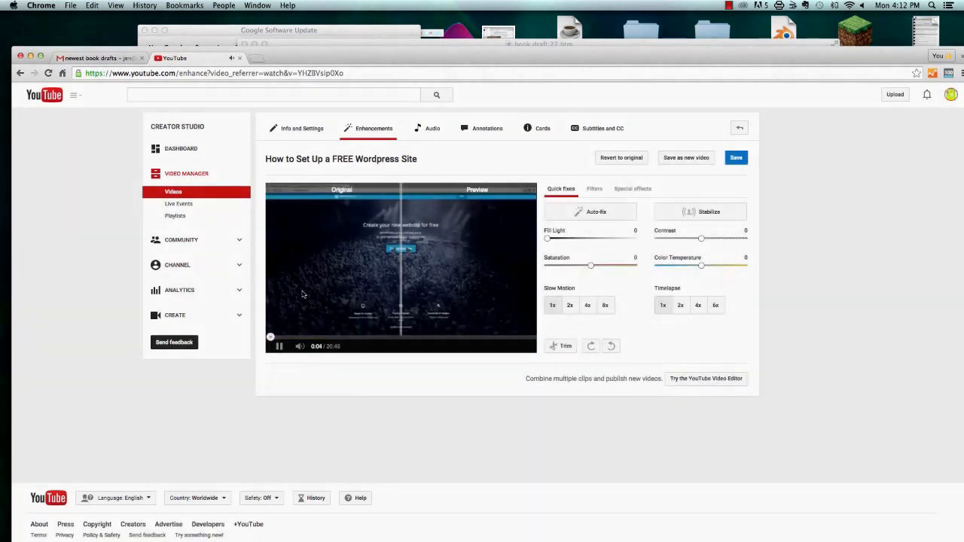
Play the last seconds of the trimmed video with sound to check the new ending
{"action": "left_click_drag", "start_coordinate": [271, 337], "coordinate": [525, 340]}
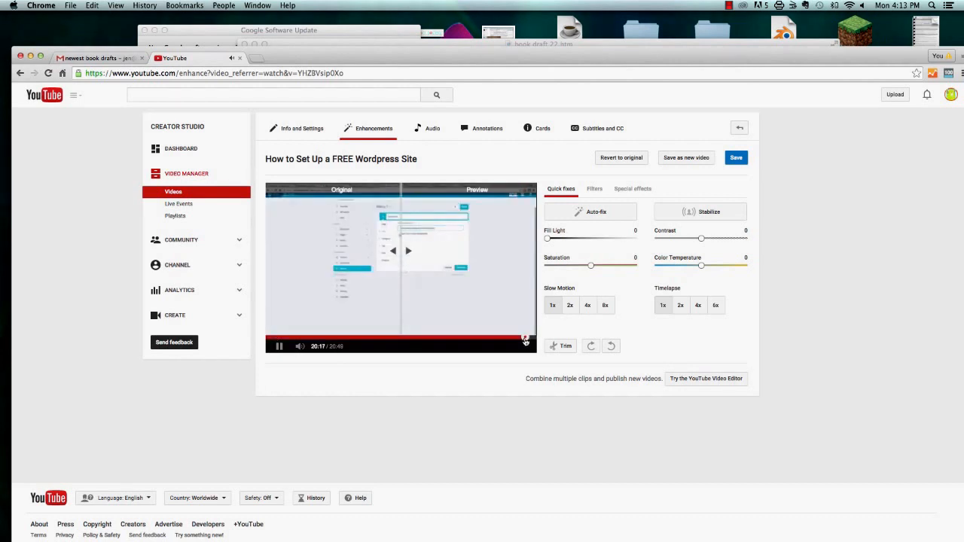
{"action": "key", "text": "XF86AudioRaiseVolume"}
{"action": "left_click_drag", "start_coordinate": [525, 342], "coordinate": [530, 340]}
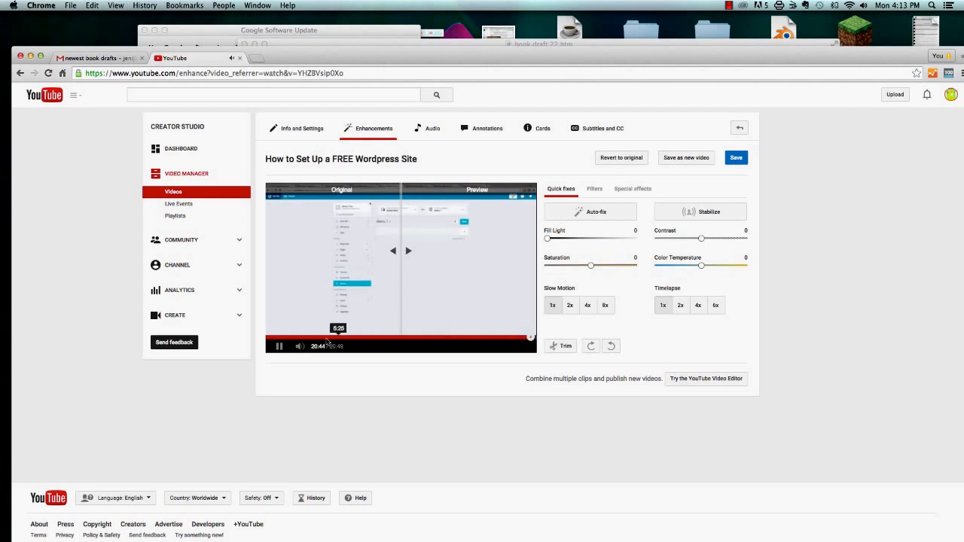
{"action": "left_click", "coordinate": [279, 348]}
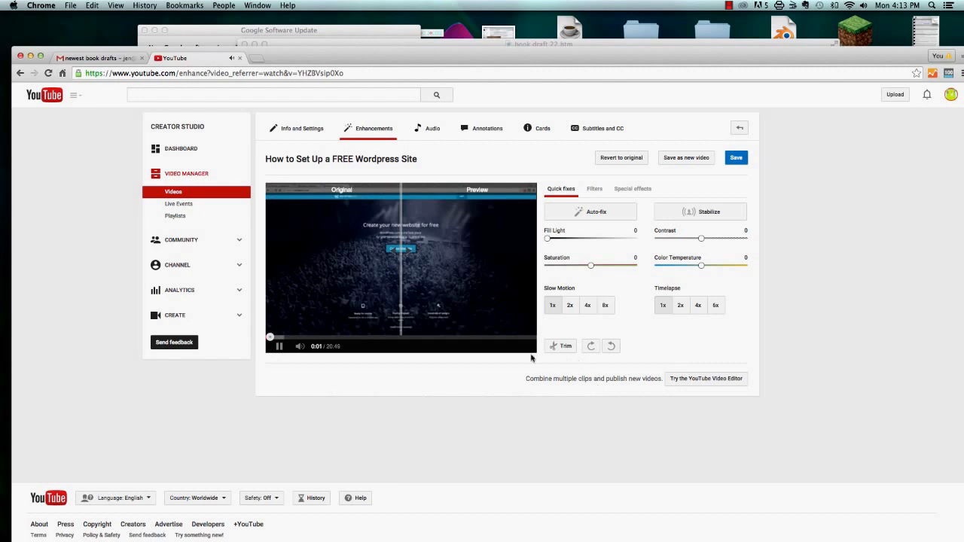
{"action": "key", "text": "XF86AudioMute"}
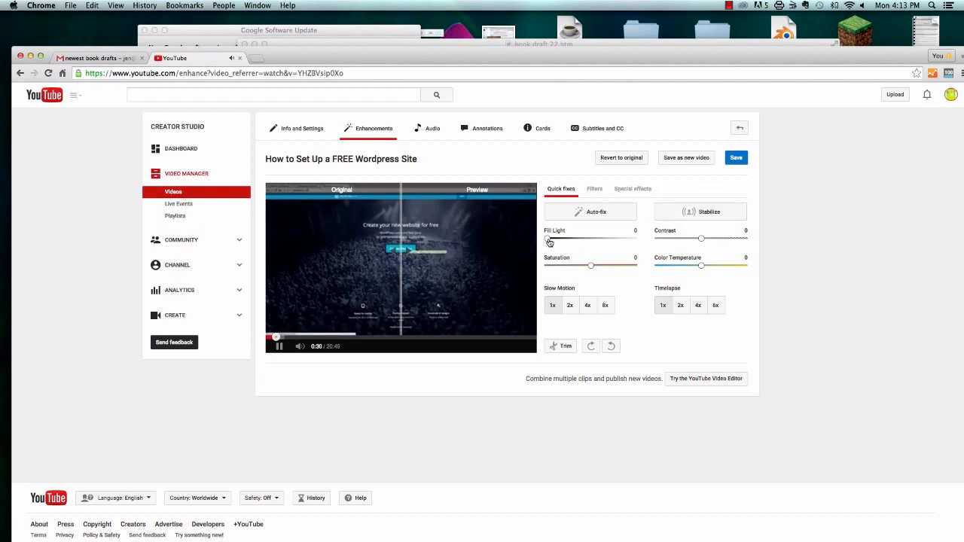
Try color temperature values of -4, +3, +1 and +2 on the video, and set it back to 0
{"action": "mouse_move", "coordinate": [591, 267]}
{"action": "left_mouse_down"}
{"action": "mouse_move", "coordinate": [550, 267]}
{"action": "mouse_move", "coordinate": [601, 267]}
{"action": "mouse_move", "coordinate": [591, 266]}
{"action": "left_mouse_up"}
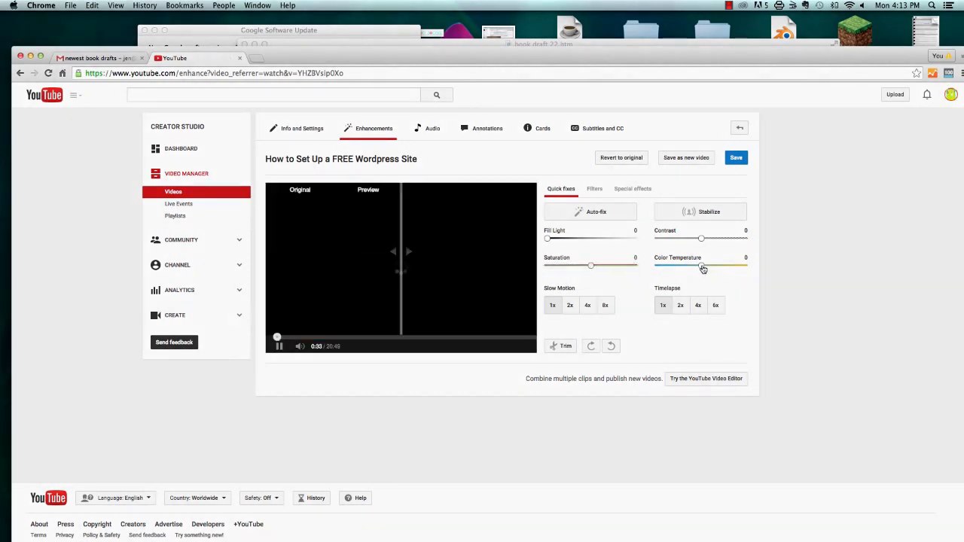
{"action": "left_click_drag", "start_coordinate": [703, 269], "coordinate": [665, 267]}
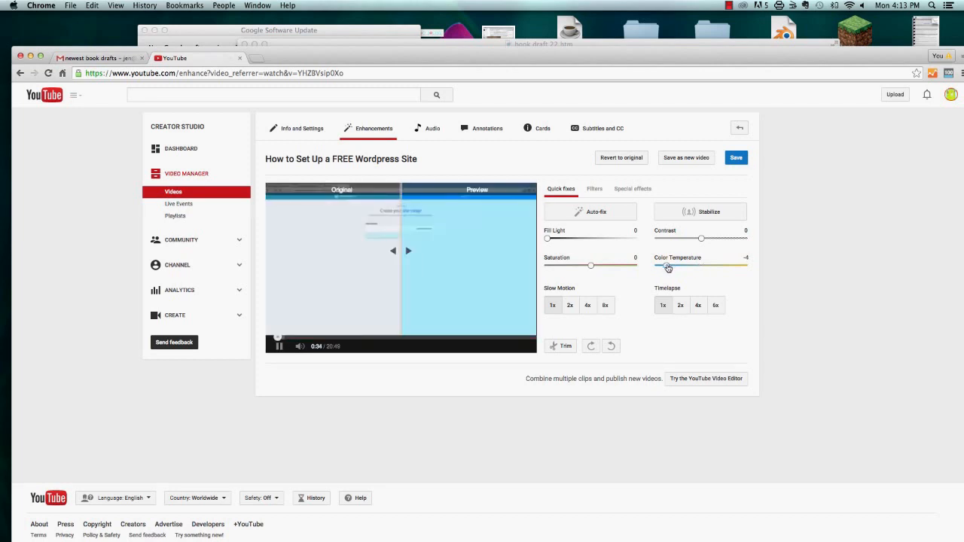
{"action": "left_click_drag", "start_coordinate": [667, 267], "coordinate": [727, 268]}
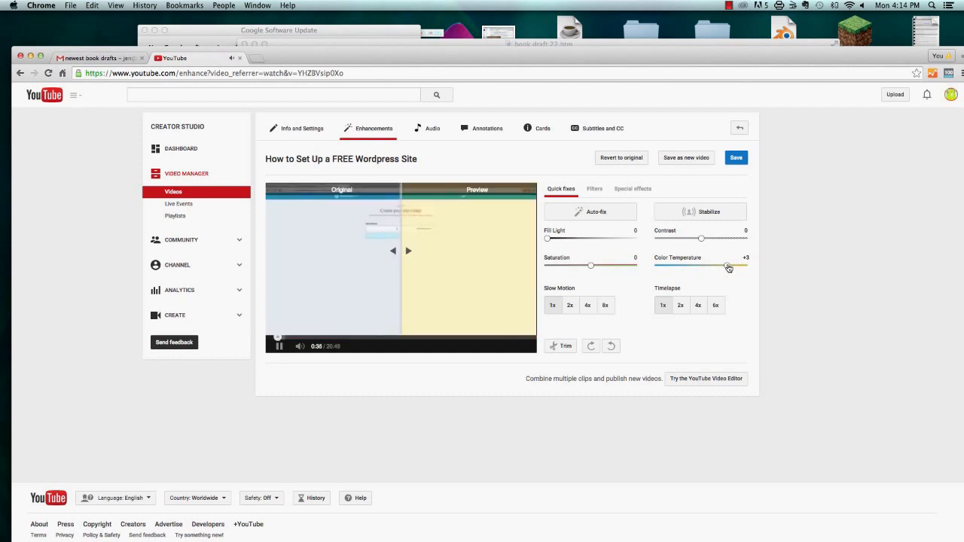
{"action": "left_click_drag", "start_coordinate": [729, 268], "coordinate": [708, 268]}
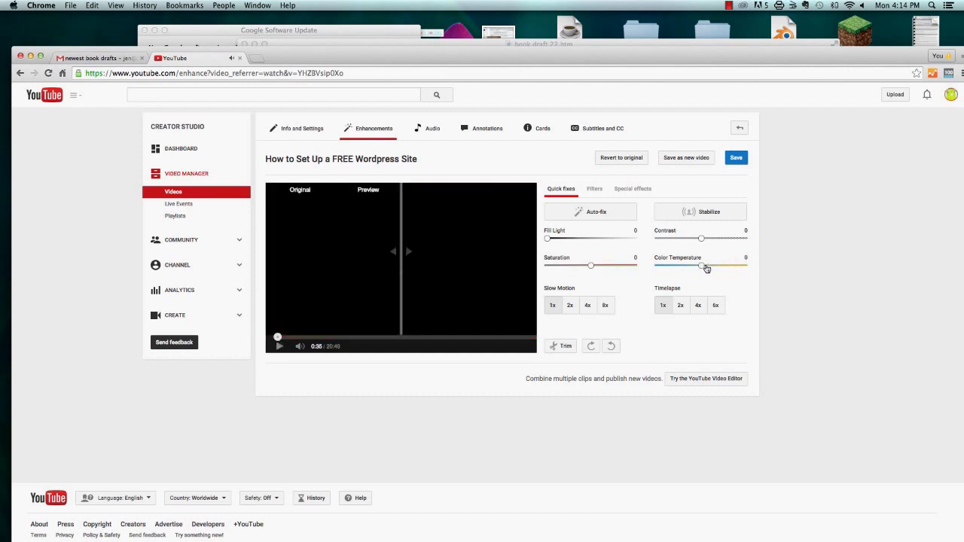
{"action": "left_click", "coordinate": [706, 269]}
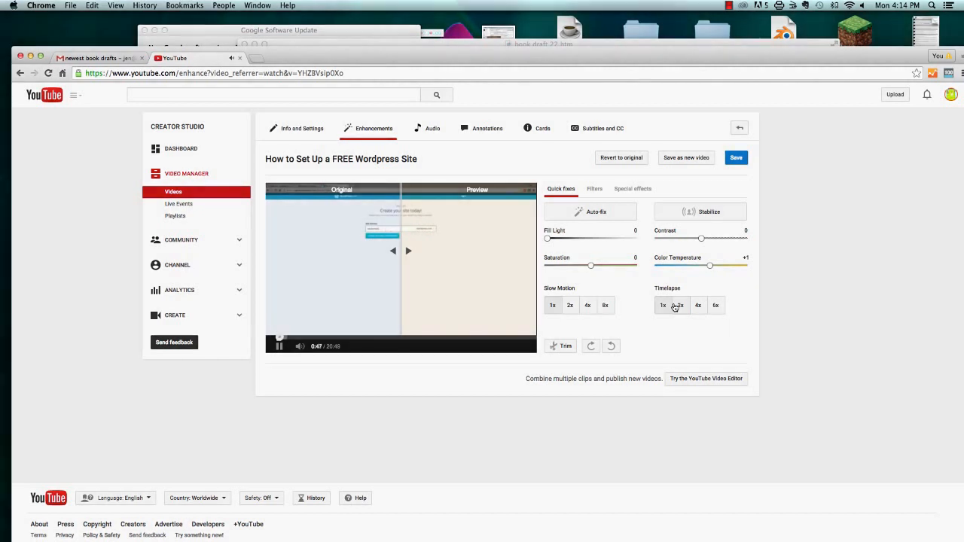
{"action": "left_click", "coordinate": [716, 264]}
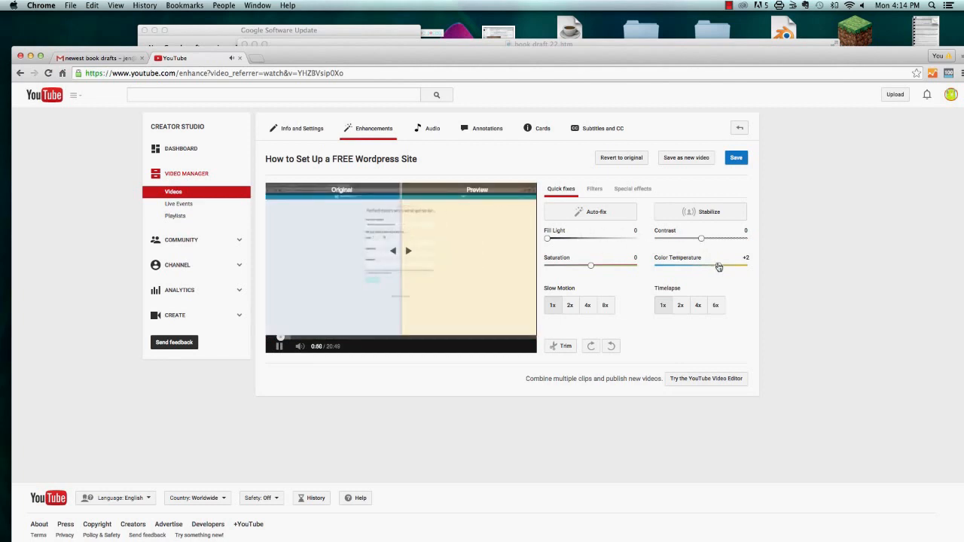
{"action": "left_click_drag", "start_coordinate": [718, 266], "coordinate": [703, 267]}
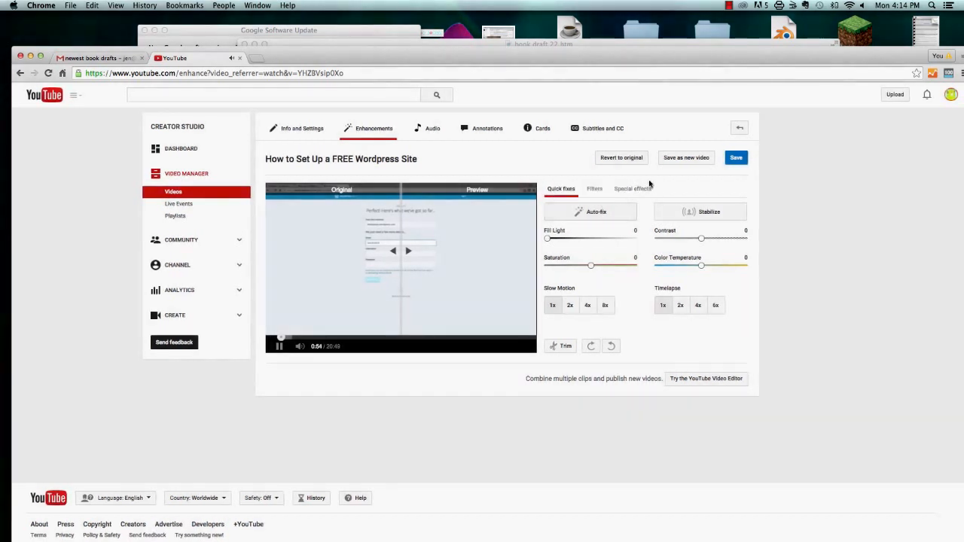
Examine the available video filters and special effects, and return to the quick fixes
{"action": "left_click", "coordinate": [595, 189]}
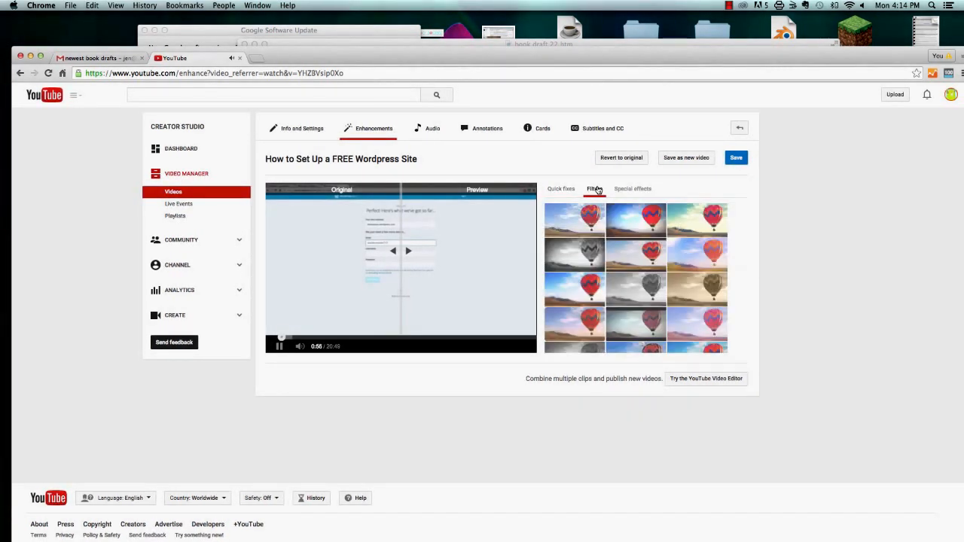
{"action": "mouse_move", "coordinate": [582, 220]}
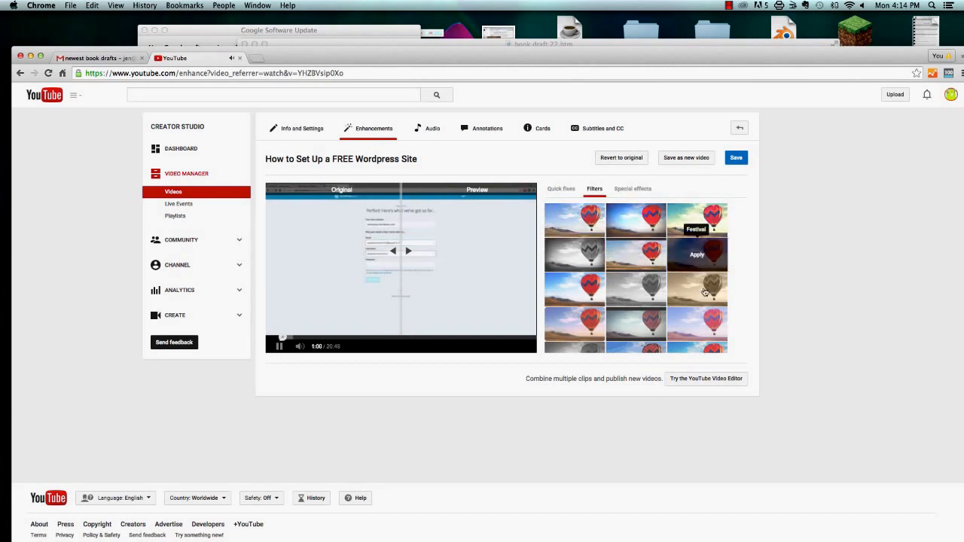
{"action": "mouse_move", "coordinate": [702, 327]}
{"action": "scroll", "coordinate": [702, 327], "scroll_direction": "down", "scroll_amount": 5}
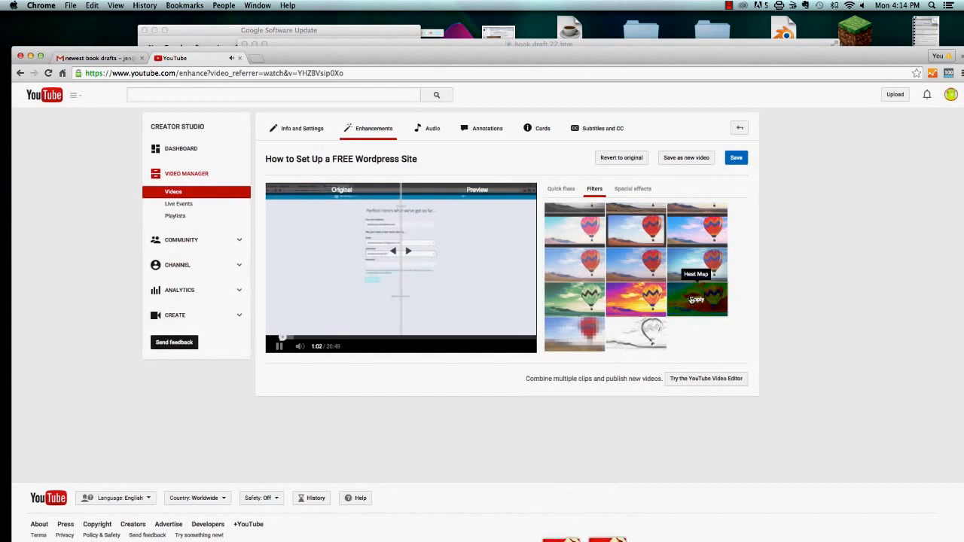
{"action": "scroll", "coordinate": [692, 300], "scroll_direction": "up", "scroll_amount": 8}
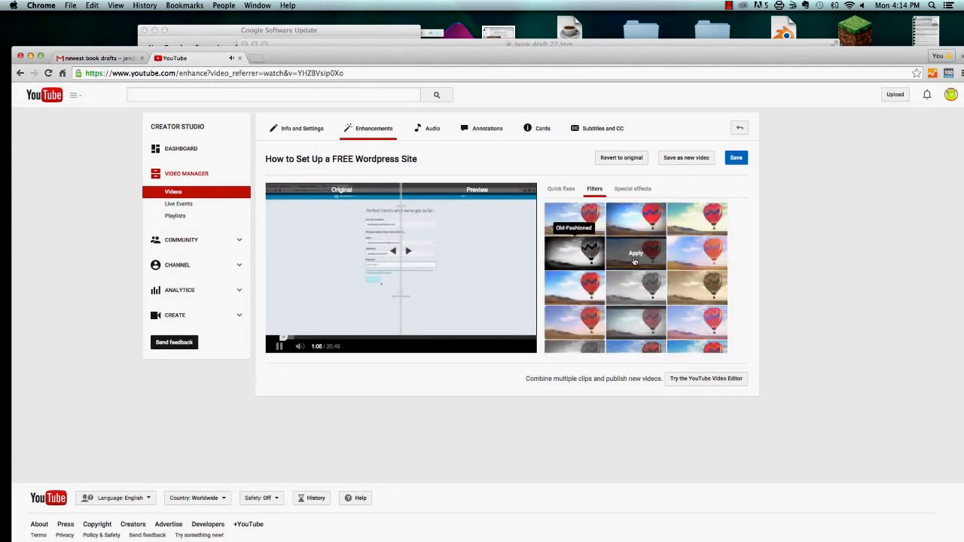
{"action": "mouse_move", "coordinate": [654, 296]}
{"action": "scroll", "coordinate": [654, 295], "scroll_direction": "down", "scroll_amount": 5}
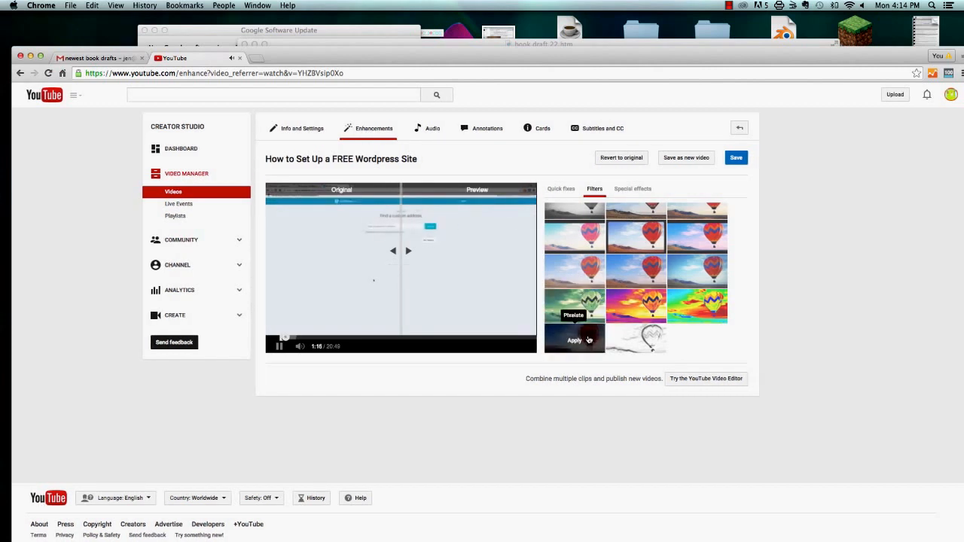
{"action": "scroll", "coordinate": [683, 249], "scroll_direction": "up", "scroll_amount": 5}
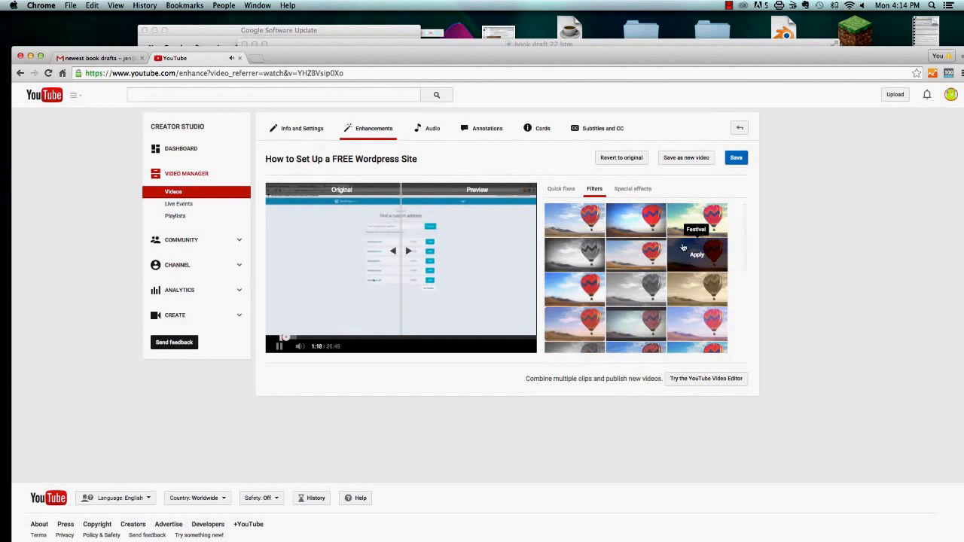
{"action": "left_click", "coordinate": [635, 189]}
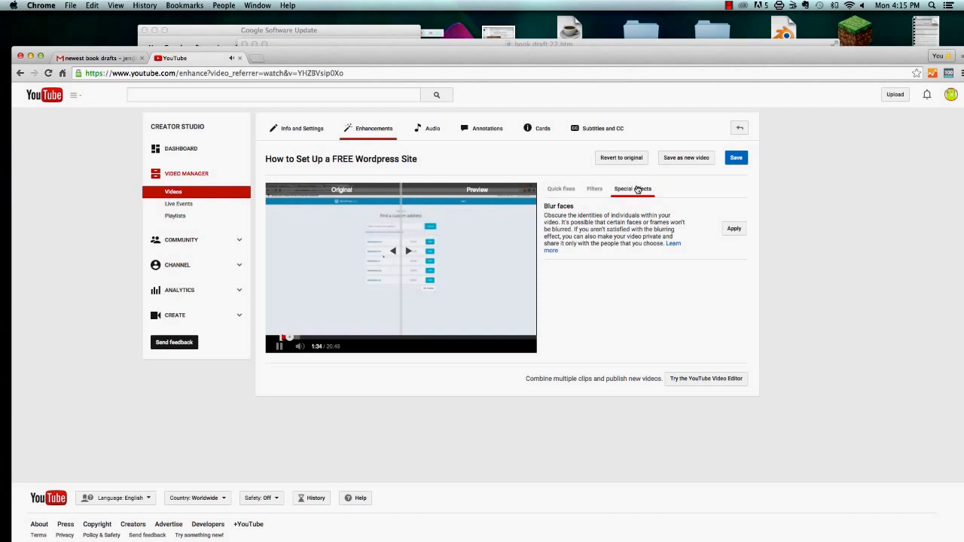
{"action": "left_click", "coordinate": [565, 190]}
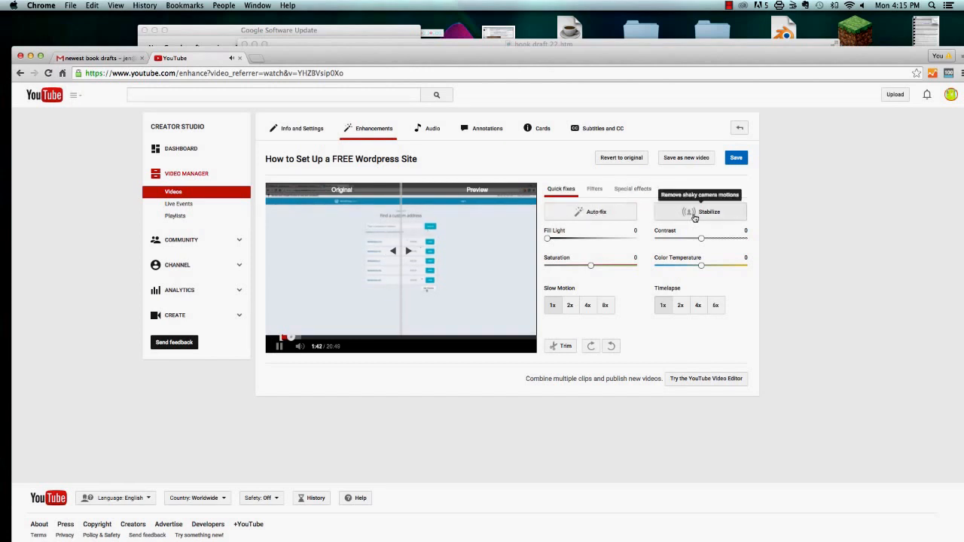
Save the trimmed version over the current video and accept the processing wait
{"action": "left_click", "coordinate": [738, 161]}
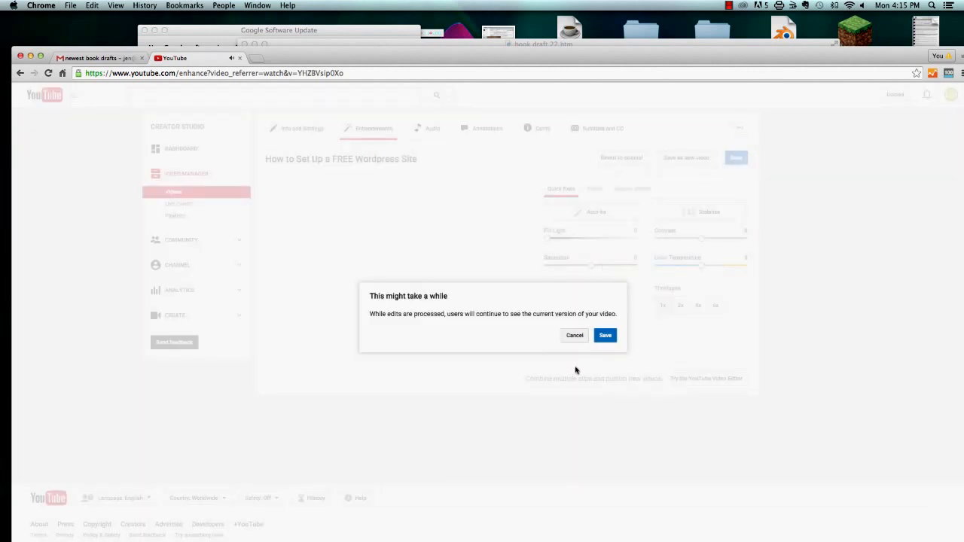
{"action": "left_click", "coordinate": [604, 337]}
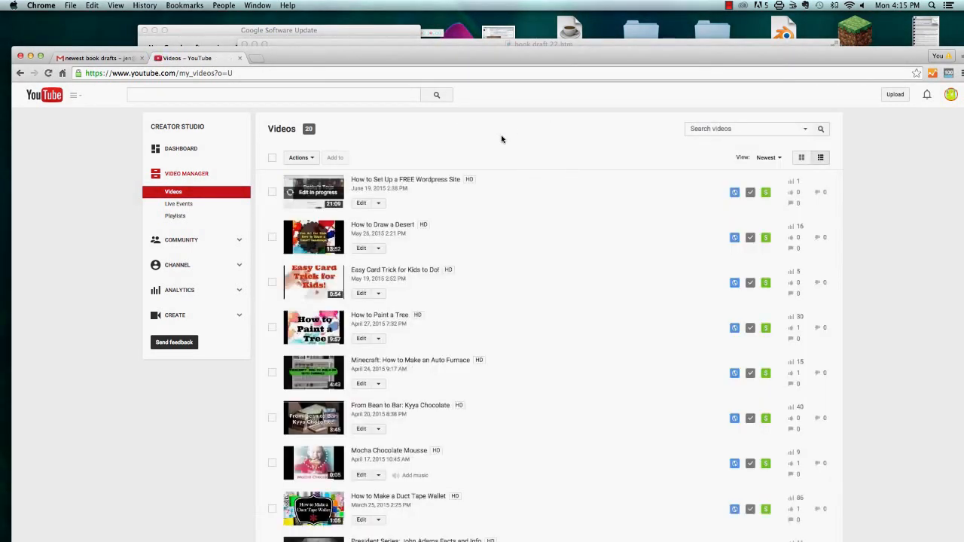
Open the "How to Set Up a FREE Wordpress Site" video and bring up its annotations editor
{"action": "left_click", "coordinate": [375, 181]}
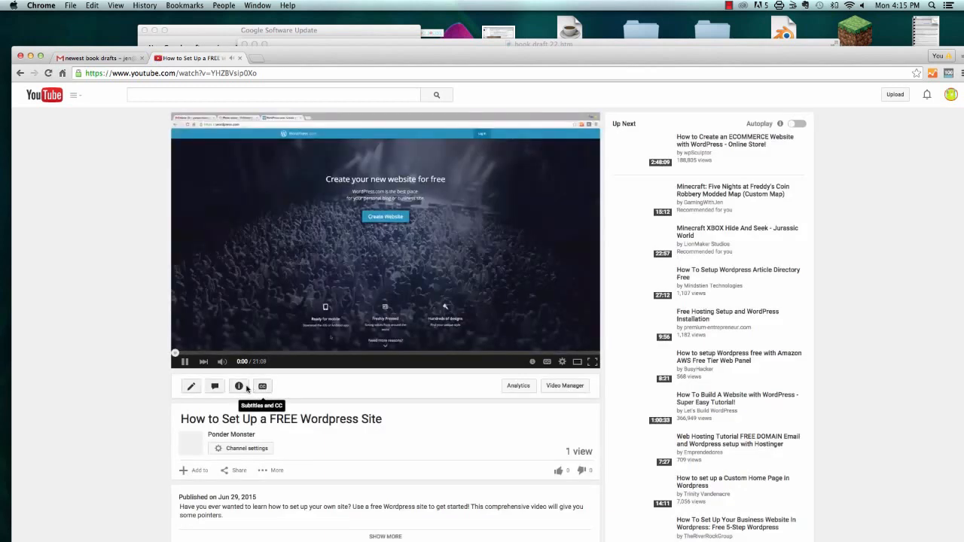
{"action": "left_click", "coordinate": [215, 416]}
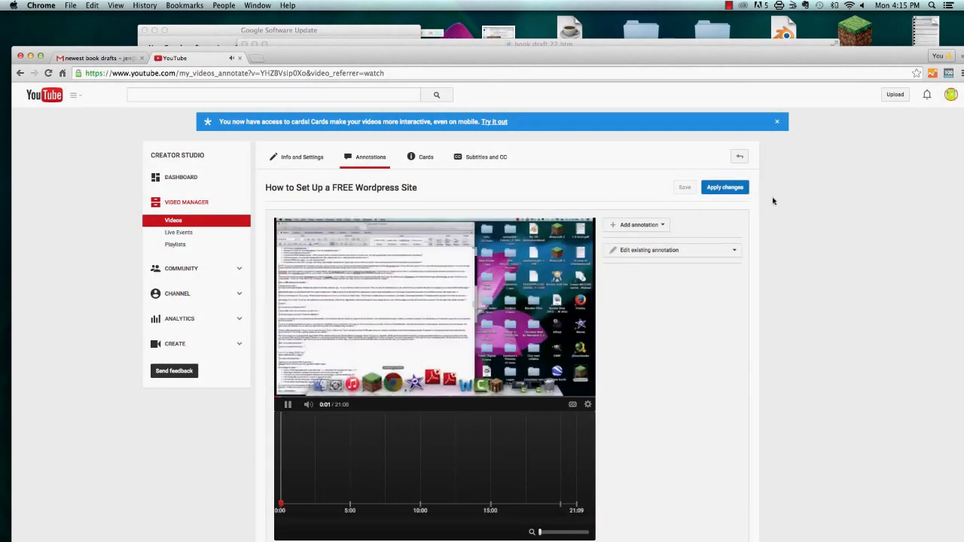
{"action": "scroll", "coordinate": [773, 201], "scroll_direction": "down", "scroll_amount": 2}
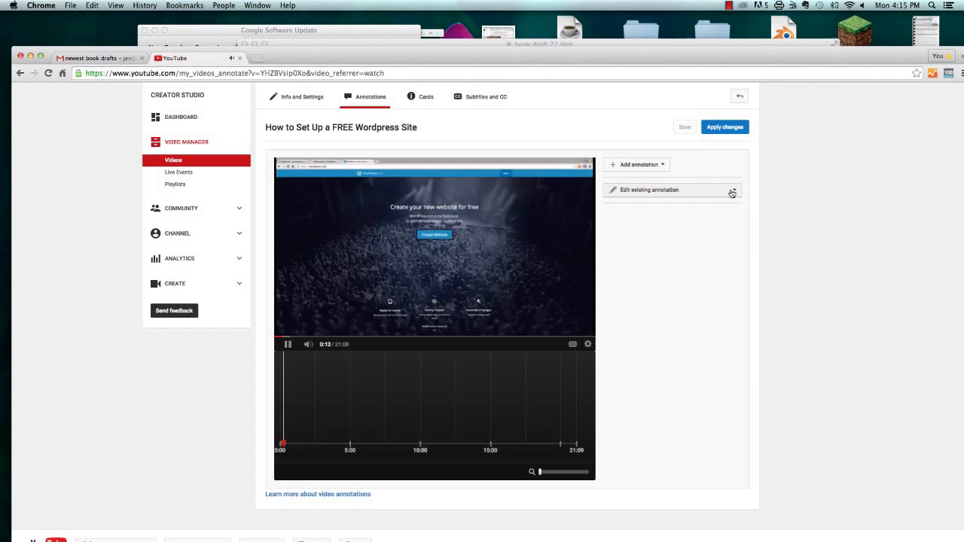
Add a note annotation reading "This is how to set up a free Wordpress site!" and enlarge it beside the video's heading
{"action": "left_click", "coordinate": [661, 165]}
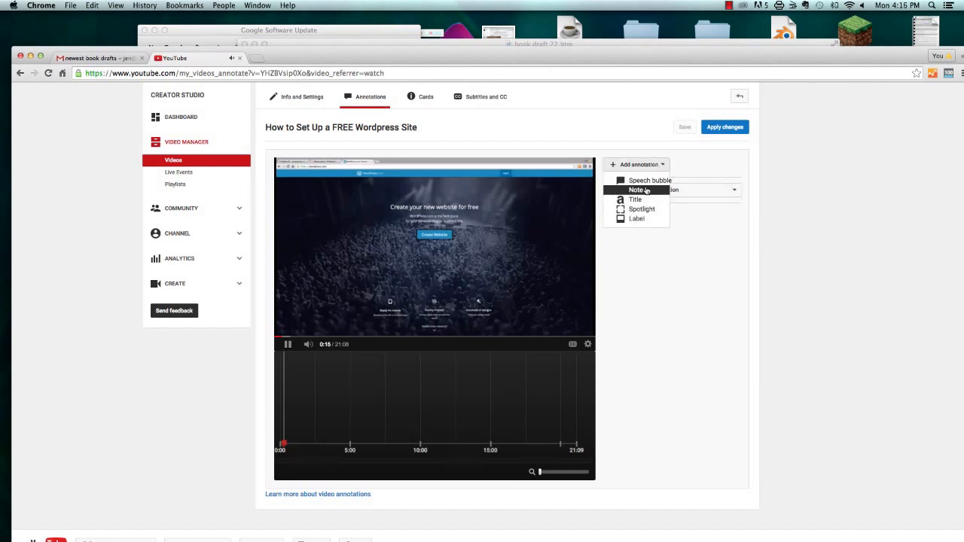
{"action": "left_click", "coordinate": [646, 190]}
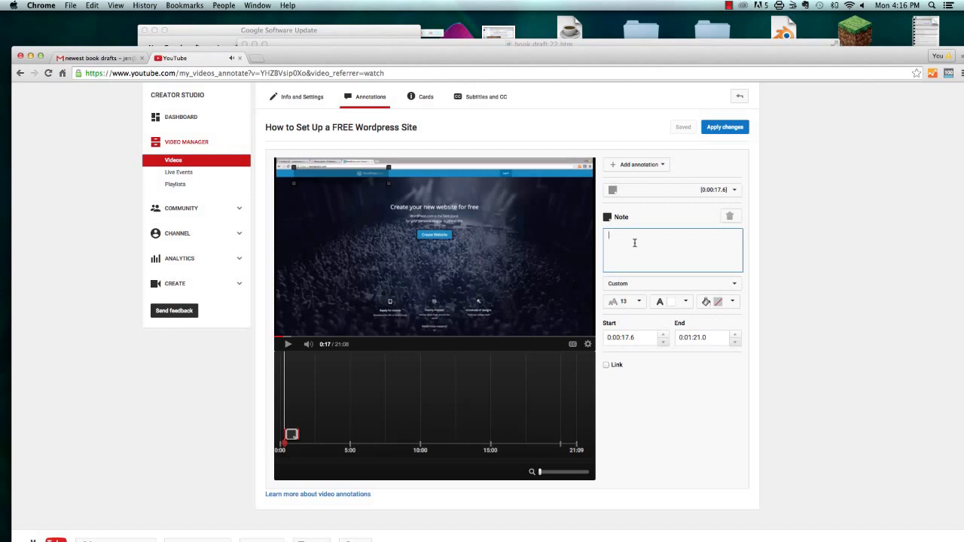
{"action": "type", "text": "This is"}
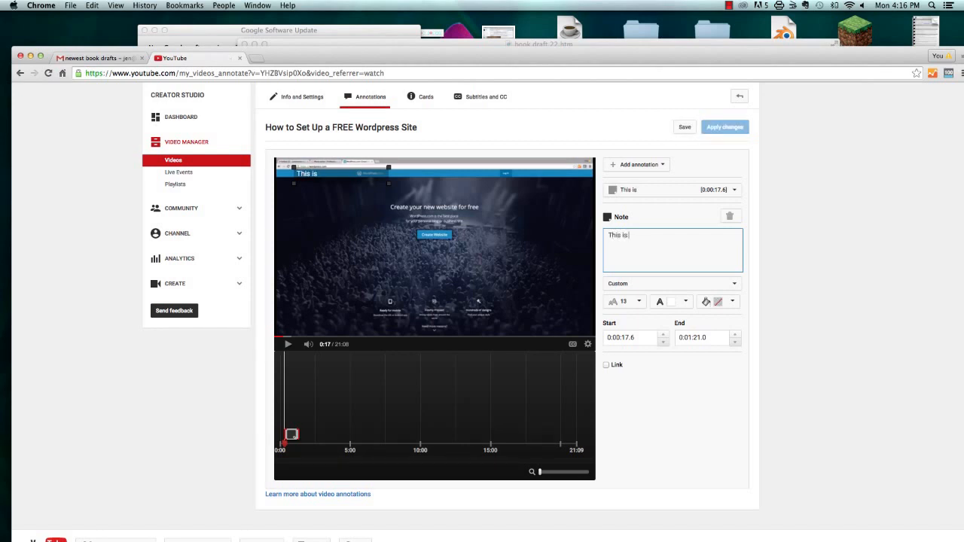
{"action": "type", "text": " how to set up a"}
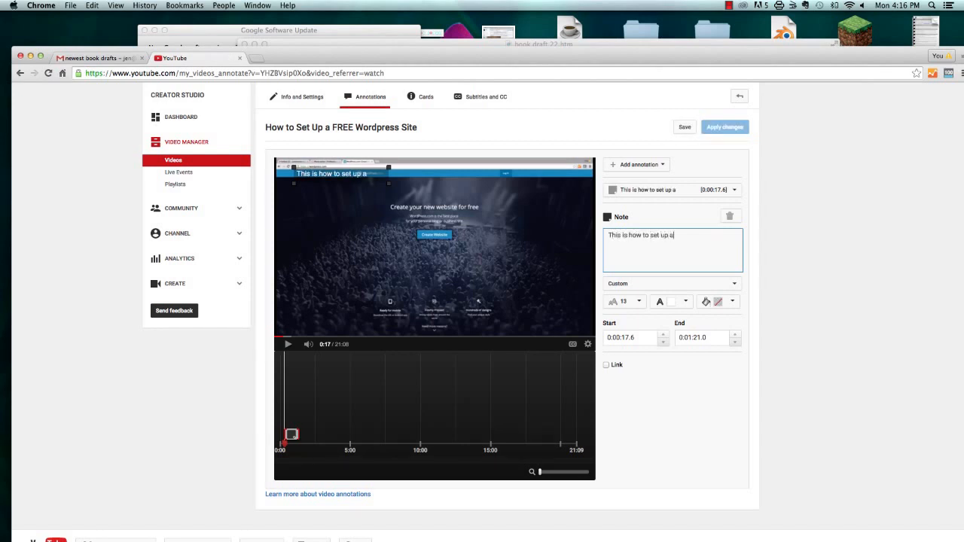
{"action": "type", "text": " free Wordpress"}
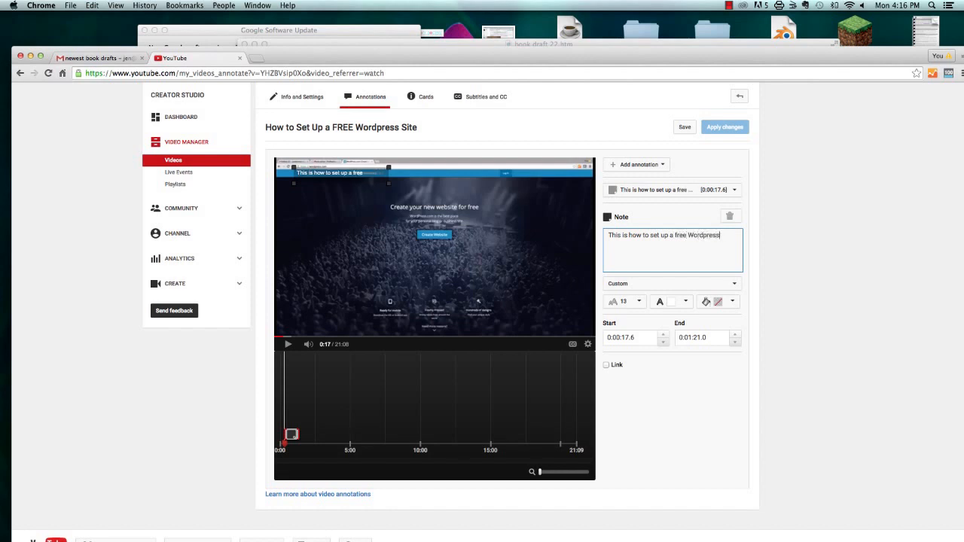
{"action": "type", "text": " sti"}
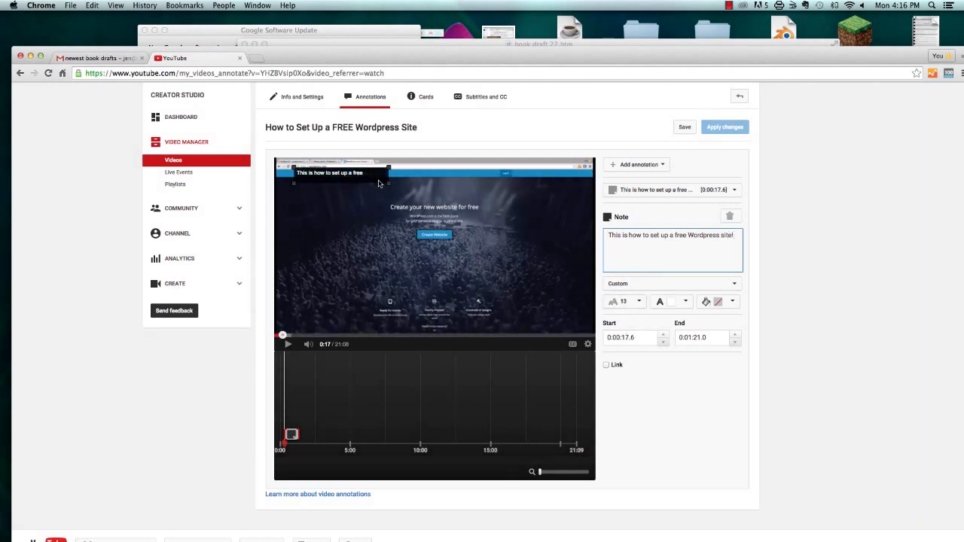
{"action": "mouse_move", "coordinate": [375, 178]}
{"action": "left_mouse_down"}
{"action": "mouse_move", "coordinate": [381, 219]}
{"action": "mouse_move", "coordinate": [404, 229]}
{"action": "mouse_move", "coordinate": [392, 220]}
{"action": "left_mouse_up"}
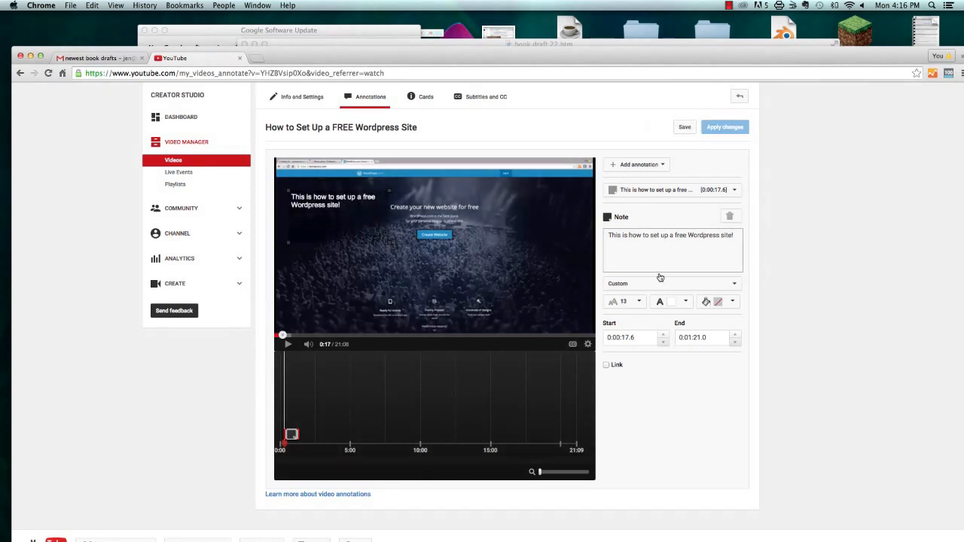
Format the note with a light green background, white text and font size 28
{"action": "left_click", "coordinate": [733, 302]}
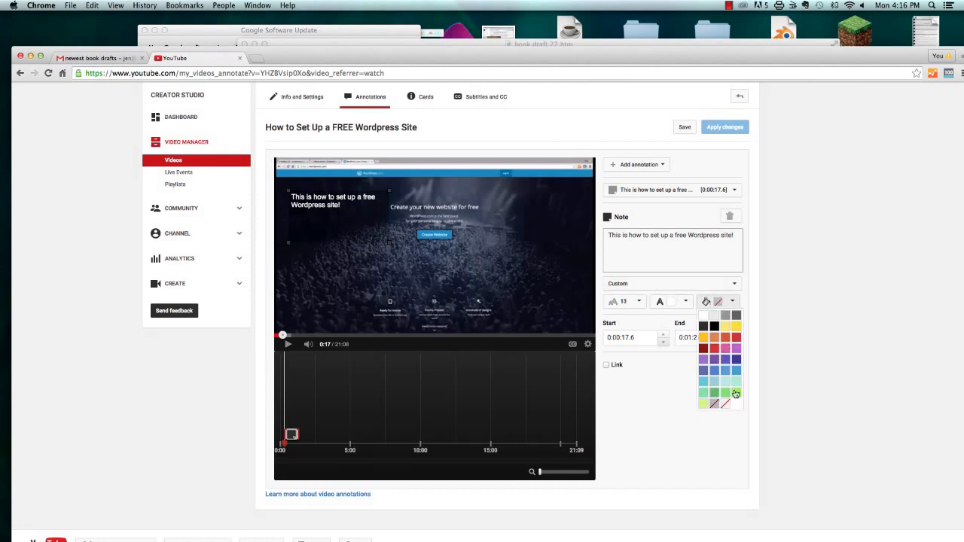
{"action": "left_click", "coordinate": [736, 392]}
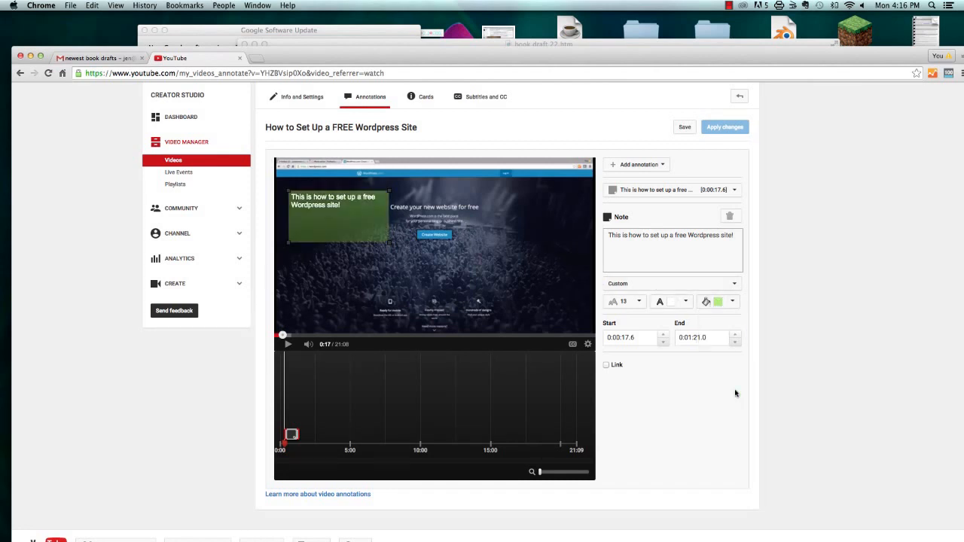
{"action": "left_click", "coordinate": [672, 305]}
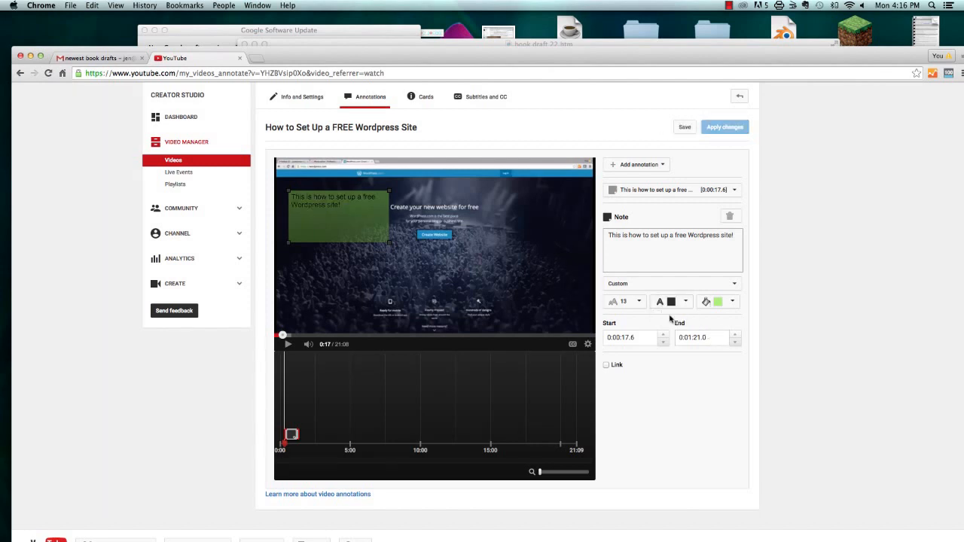
{"action": "left_click", "coordinate": [685, 301]}
{"action": "left_click", "coordinate": [655, 316]}
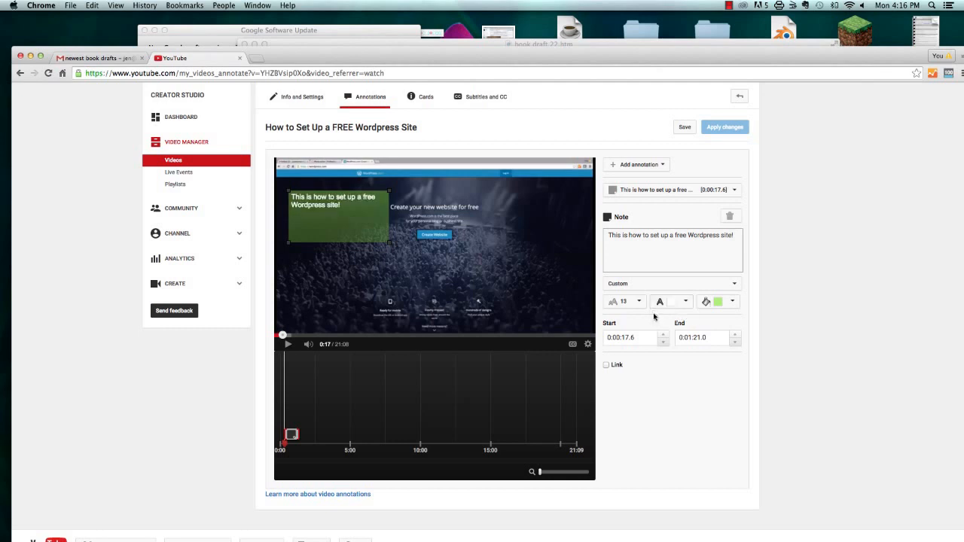
{"action": "left_click", "coordinate": [639, 301]}
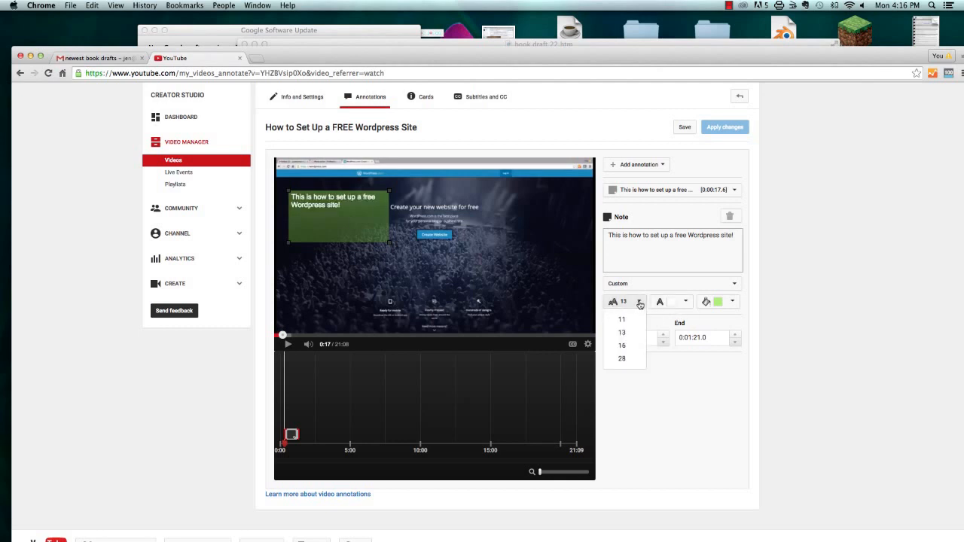
{"action": "left_click", "coordinate": [631, 359]}
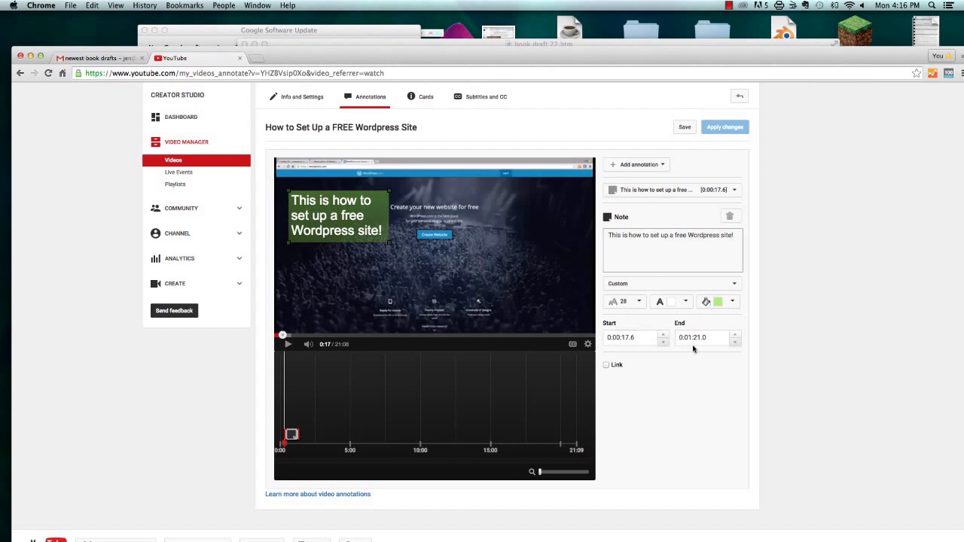
Set the note to start at 0:00:02.5 and end at 0:00:12.5, and play the video from the beginning
{"action": "left_click", "coordinate": [662, 342]}
{"action": "left_click_drag", "start_coordinate": [636, 338], "coordinate": [623, 338]}
{"action": "type", "text": "2"}
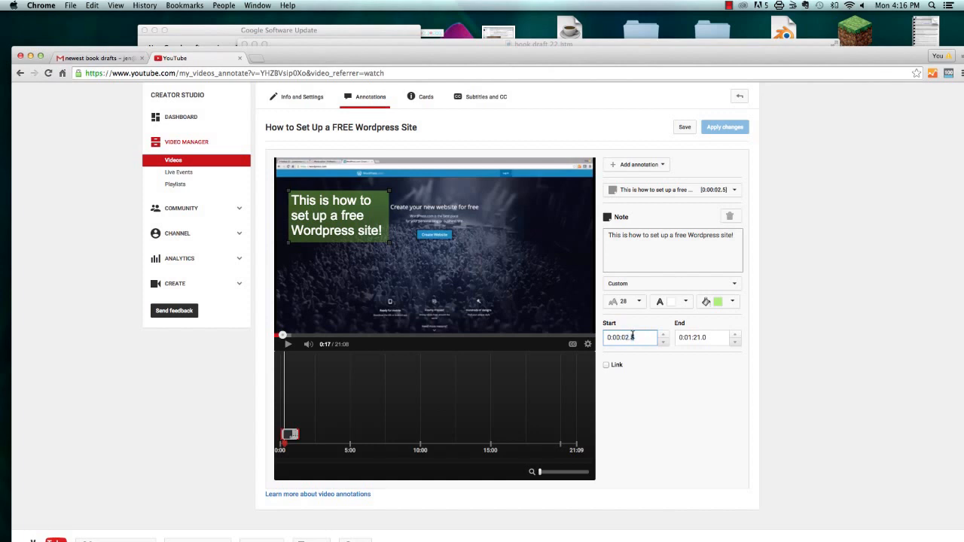
{"action": "left_click", "coordinate": [736, 342]}
{"action": "mouse_move", "coordinate": [704, 338]}
{"action": "left_mouse_down"}
{"action": "mouse_move", "coordinate": [682, 337]}
{"action": "mouse_move", "coordinate": [704, 338]}
{"action": "left_mouse_up"}
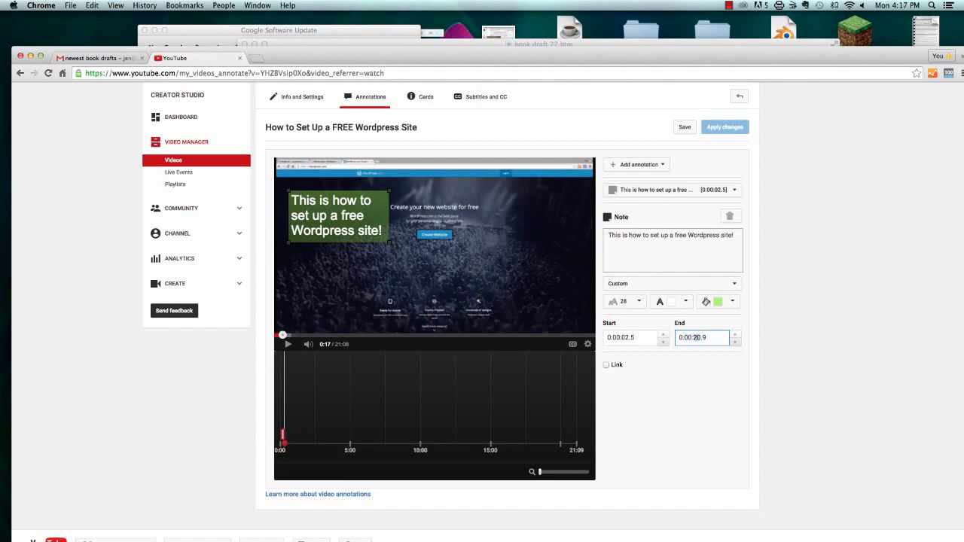
{"action": "type", "text": "25"}
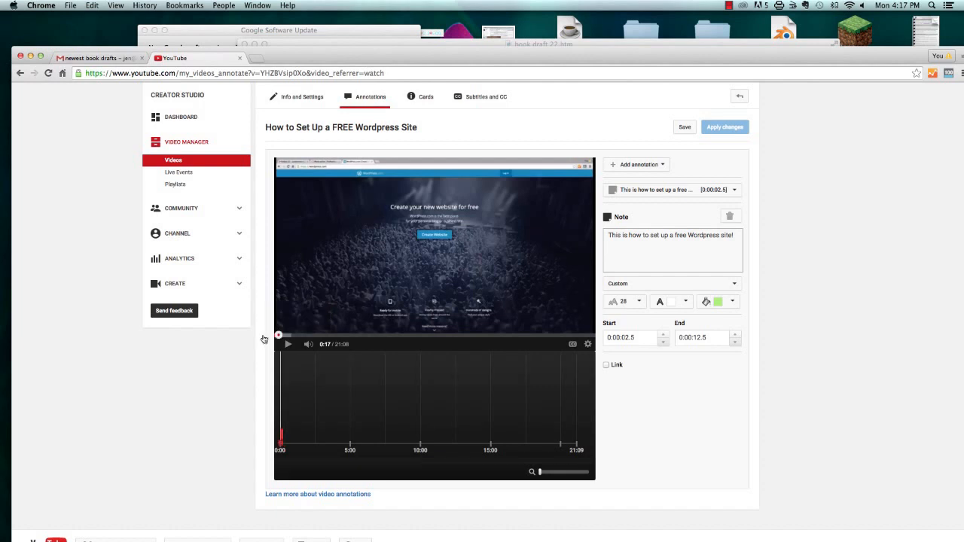
{"action": "left_click", "coordinate": [275, 336]}
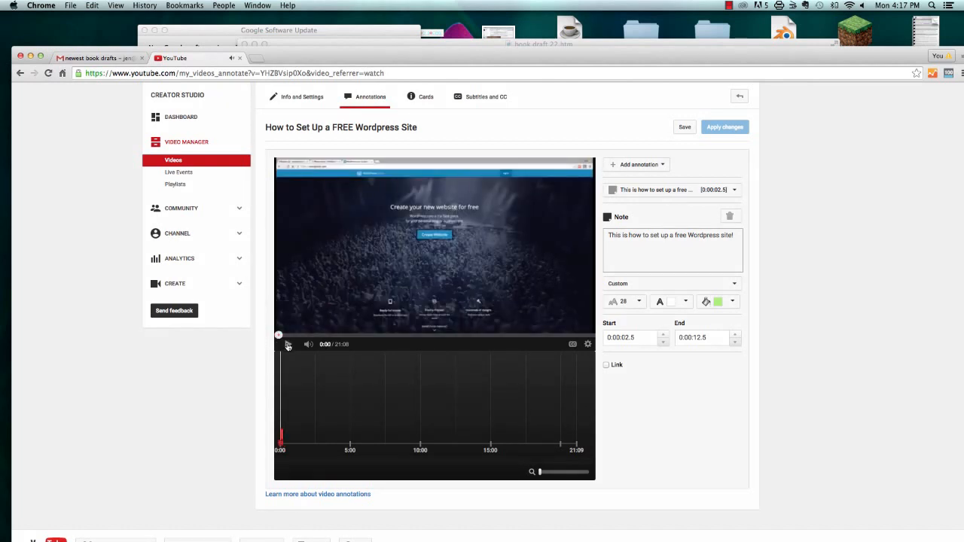
{"action": "left_click", "coordinate": [287, 345]}
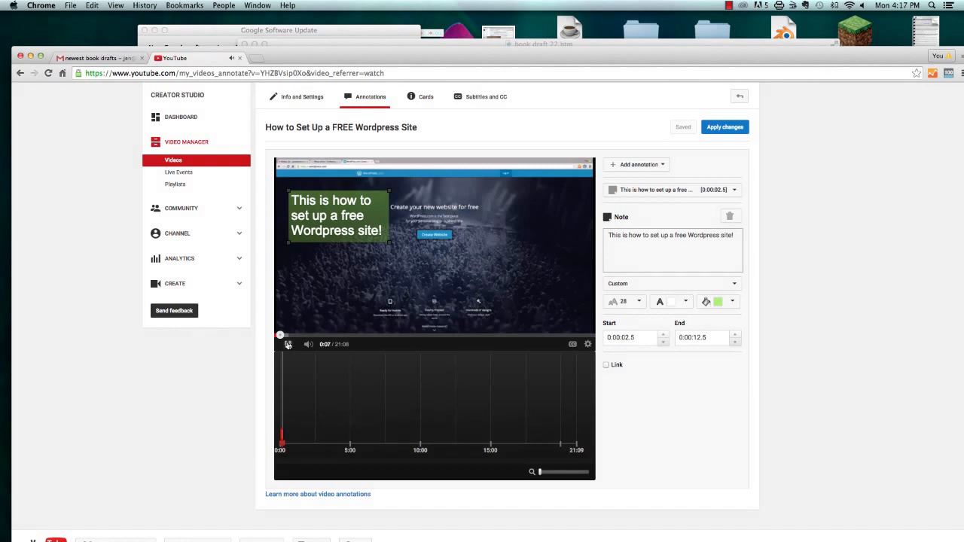
Add a speech bubble annotation to the video and delete it
{"action": "left_click", "coordinate": [656, 164]}
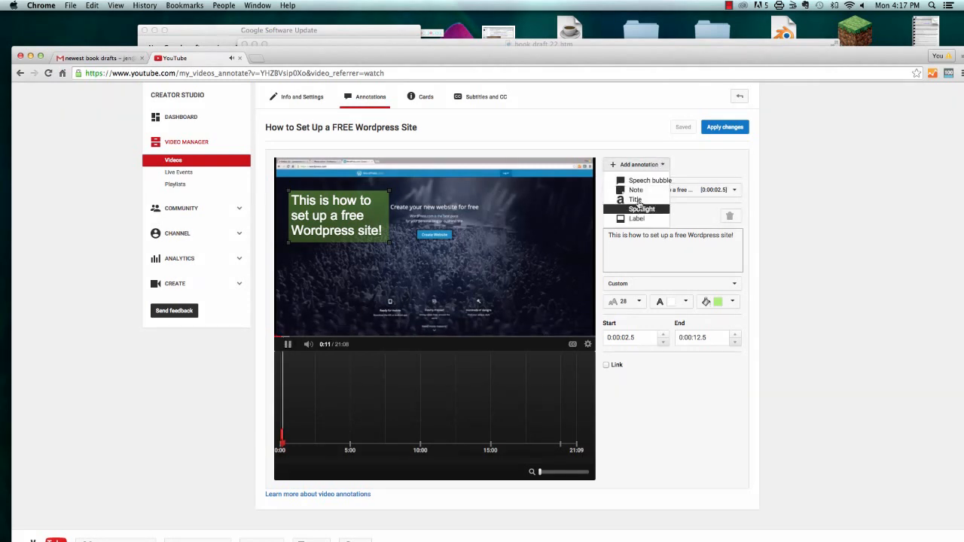
{"action": "left_click", "coordinate": [641, 182]}
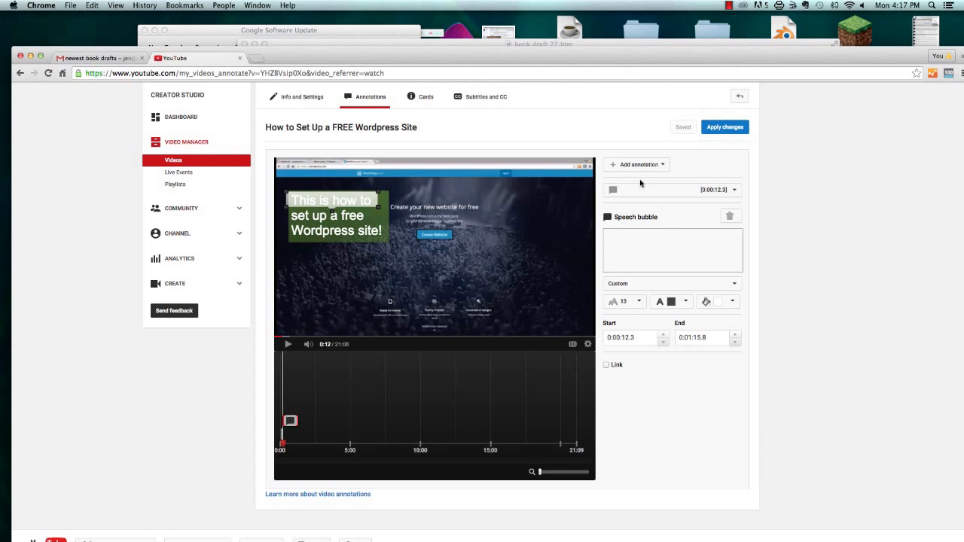
{"action": "left_click", "coordinate": [730, 217]}
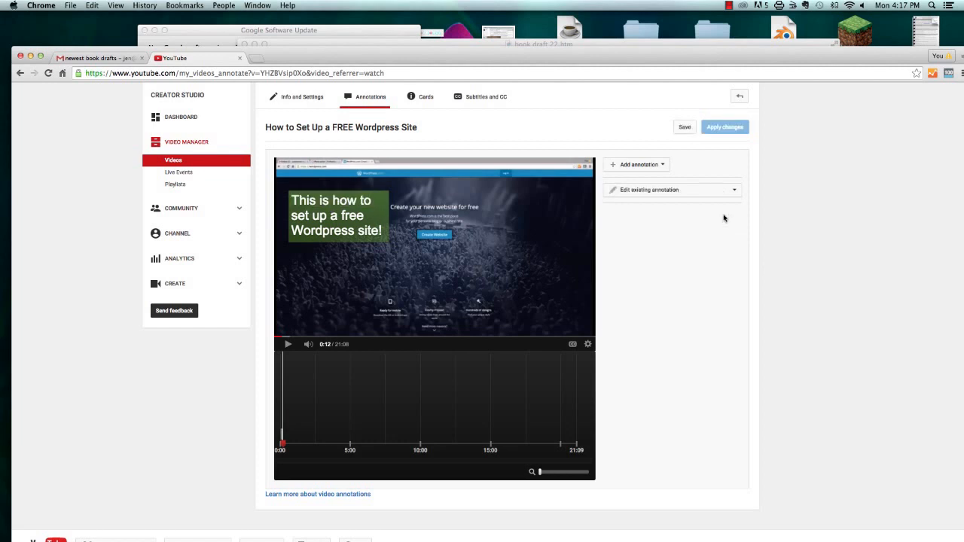
Select the existing Wordpress site note for editing and delete it
{"action": "left_click", "coordinate": [731, 189]}
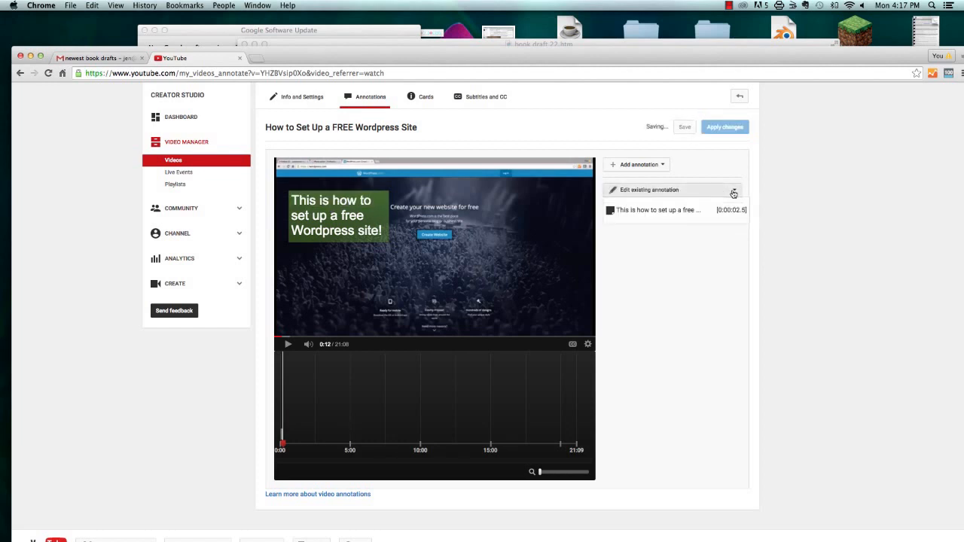
{"action": "left_click", "coordinate": [694, 211]}
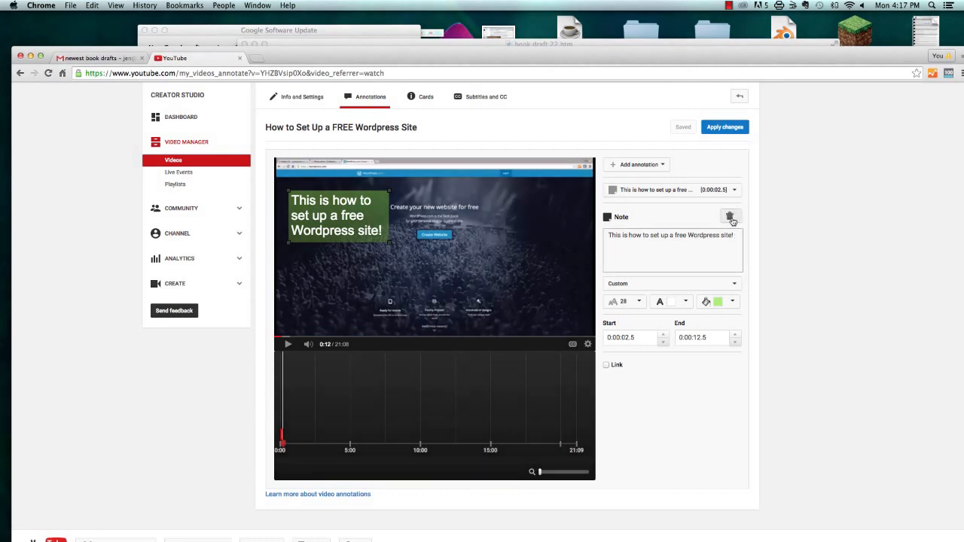
{"action": "left_click", "coordinate": [730, 217]}
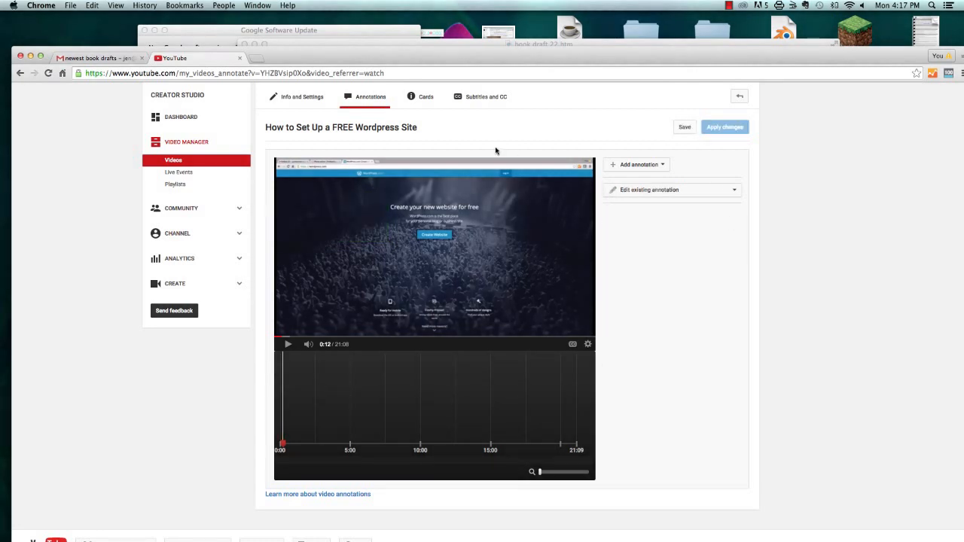
{"action": "left_click", "coordinate": [423, 97]}
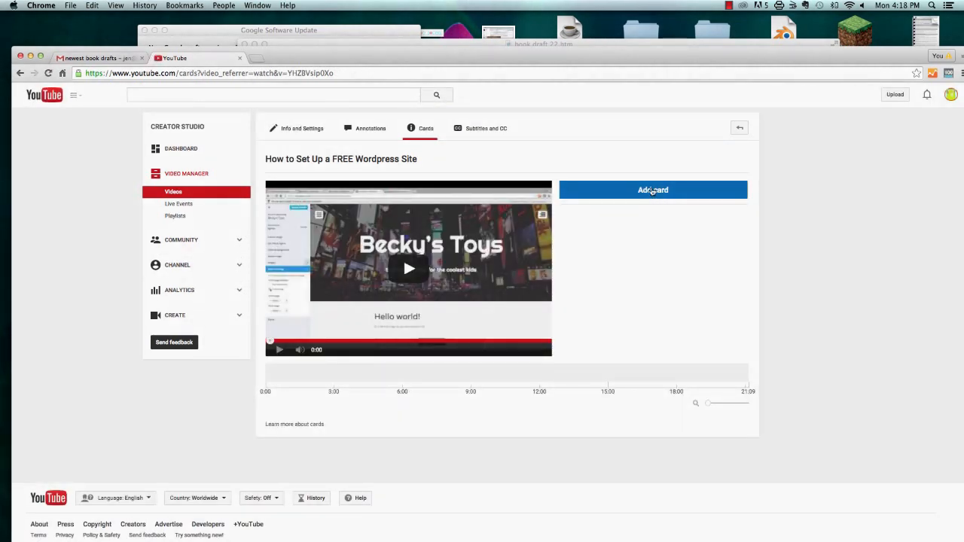
{"action": "left_click", "coordinate": [652, 191]}
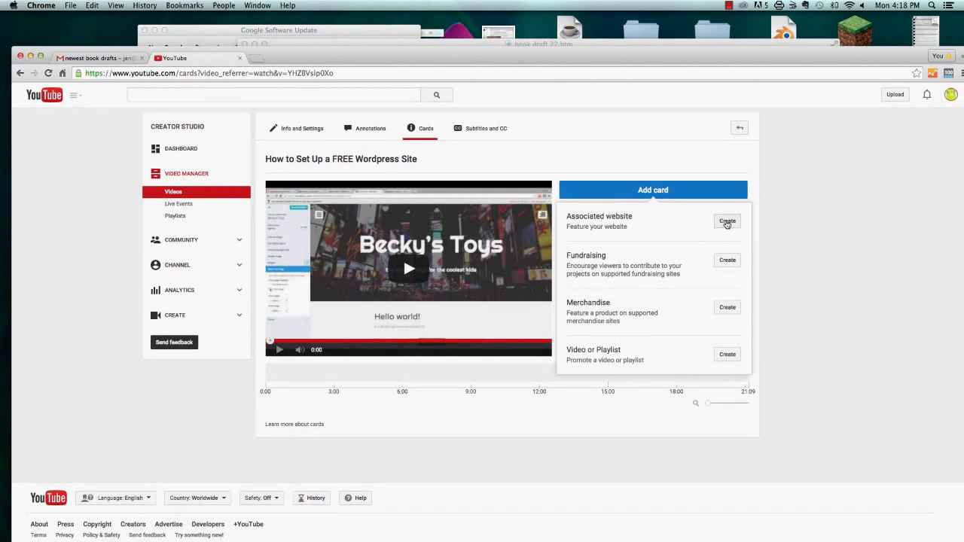
{"action": "left_click", "coordinate": [727, 221]}
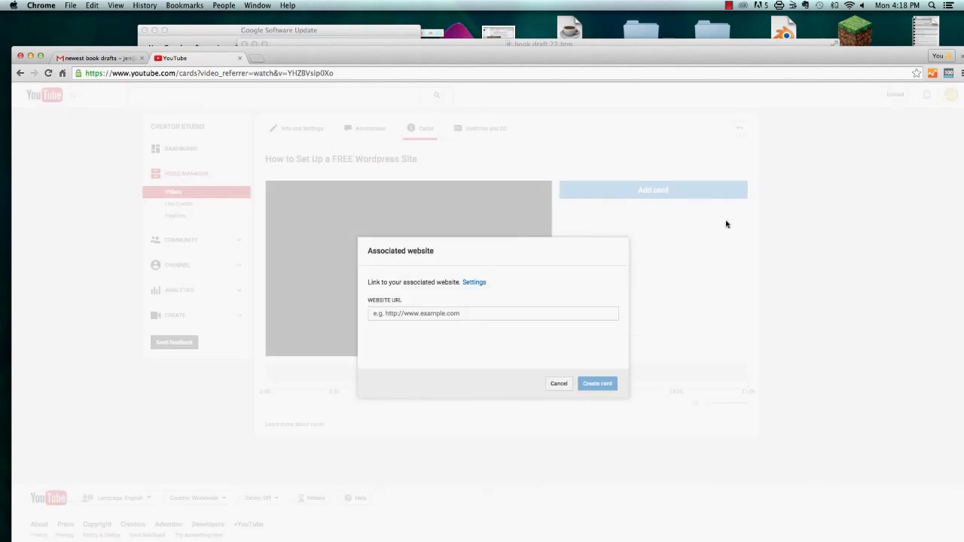
{"action": "left_click", "coordinate": [473, 314]}
{"action": "type", "text": "www."}
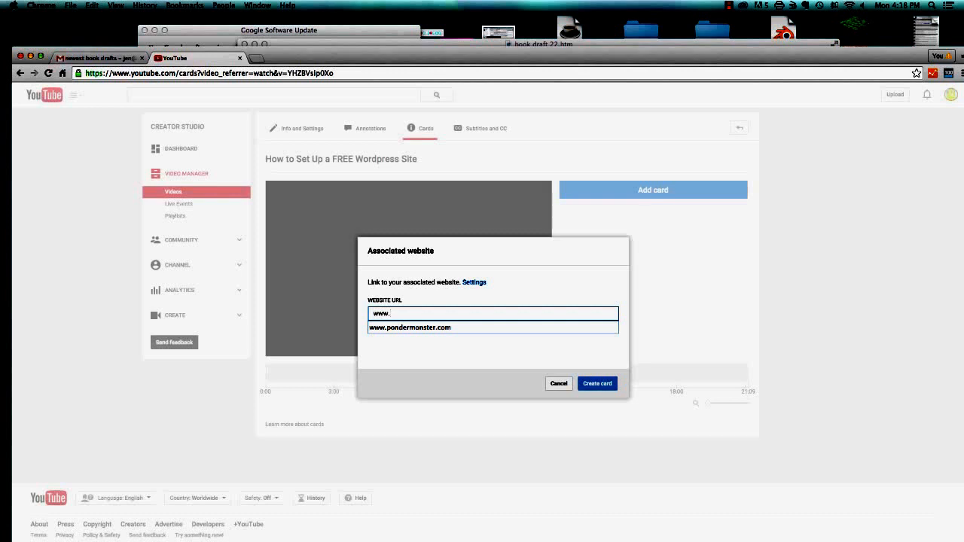
{"action": "left_click", "coordinate": [465, 329]}
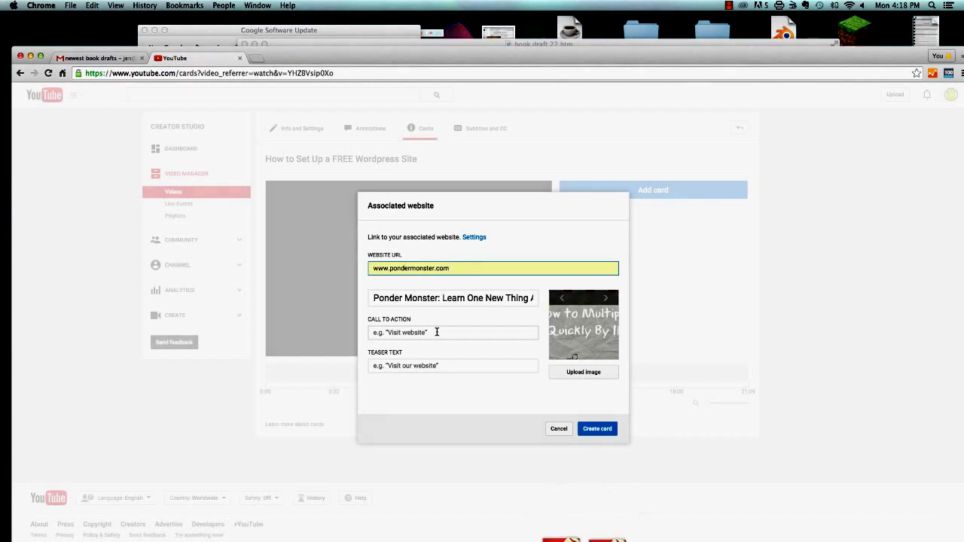
Choose the pen-on-code picture with the HTML caption from the website's suggested images for the card
{"action": "left_click", "coordinate": [605, 302]}
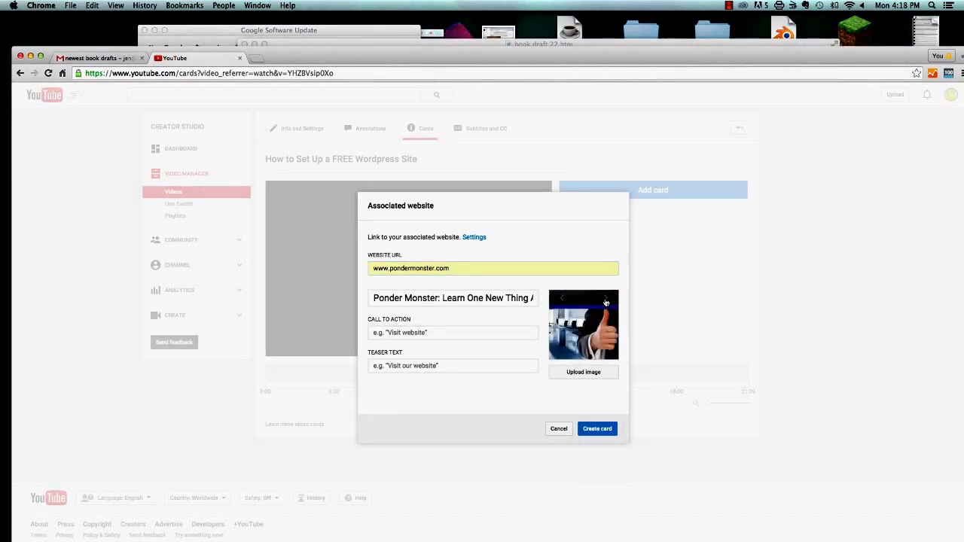
{"action": "left_click", "coordinate": [605, 302]}
{"action": "left_click", "coordinate": [606, 302]}
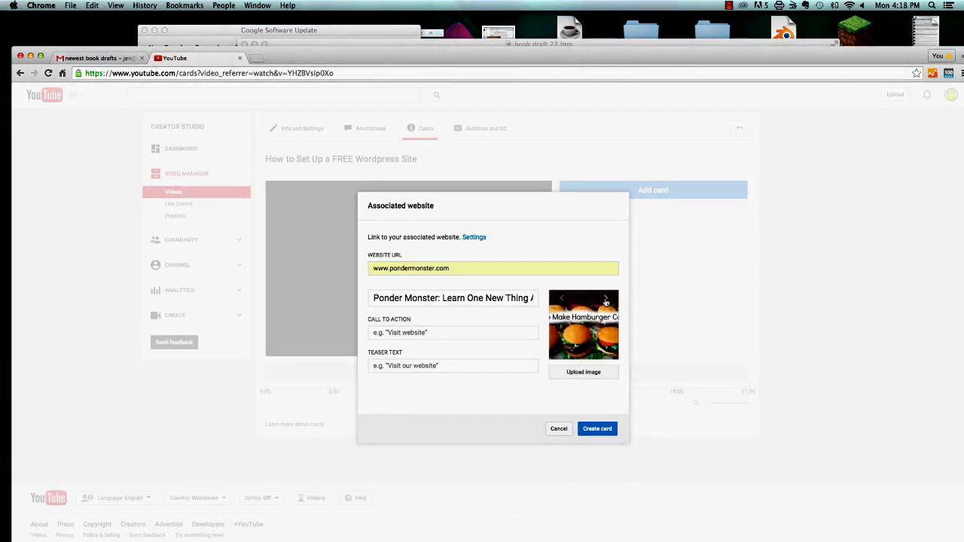
{"action": "left_click", "coordinate": [605, 302]}
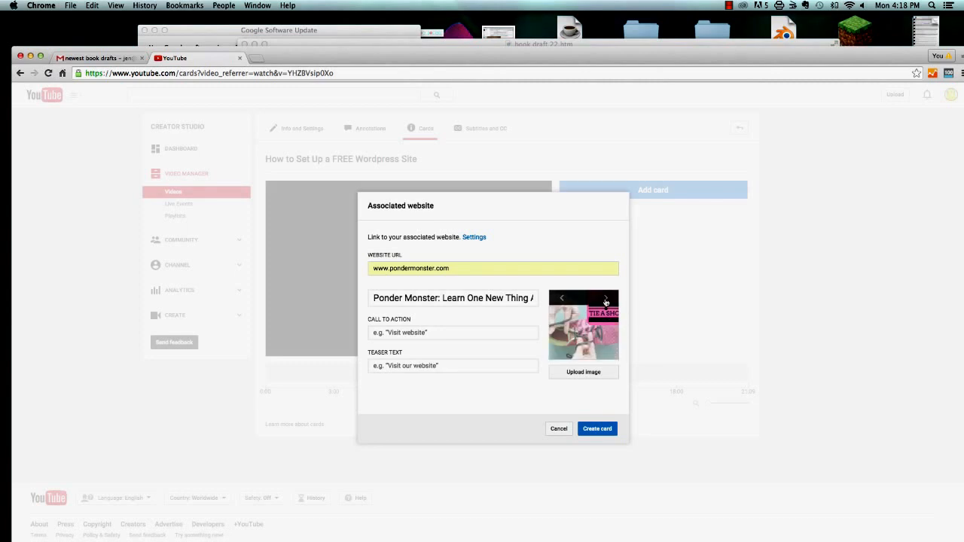
{"action": "left_click", "coordinate": [606, 302]}
{"action": "left_click", "coordinate": [607, 301]}
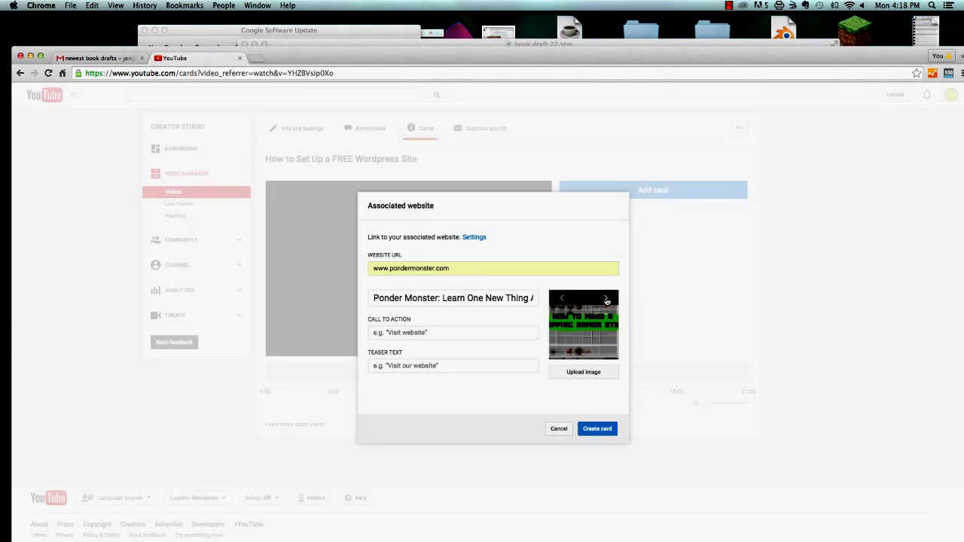
{"action": "left_click", "coordinate": [607, 301]}
{"action": "left_click", "coordinate": [606, 301]}
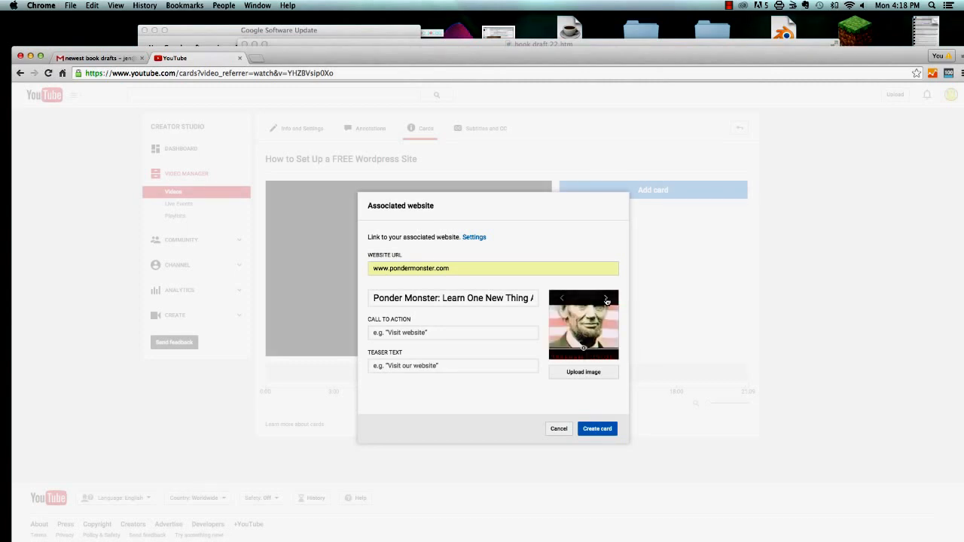
{"action": "left_click", "coordinate": [563, 300]}
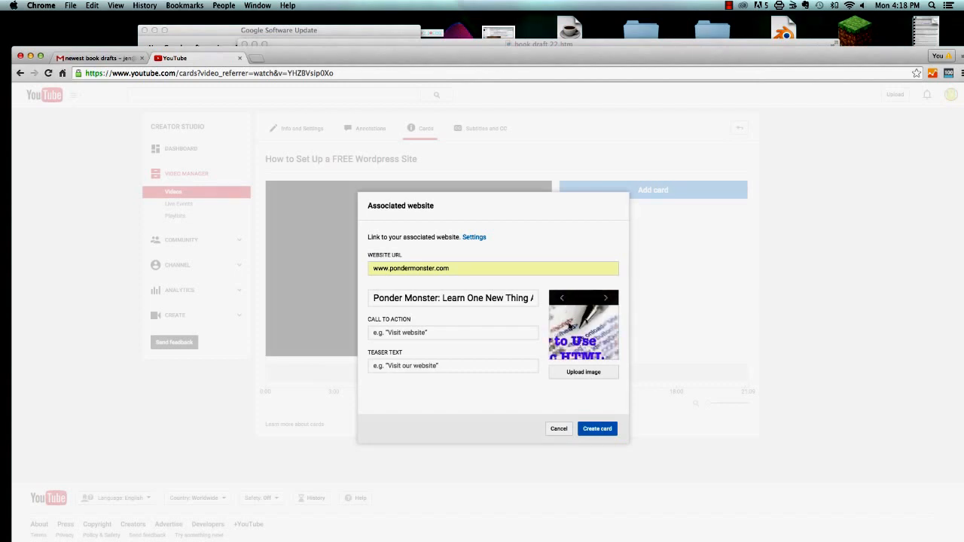
{"action": "left_click", "coordinate": [577, 372]}
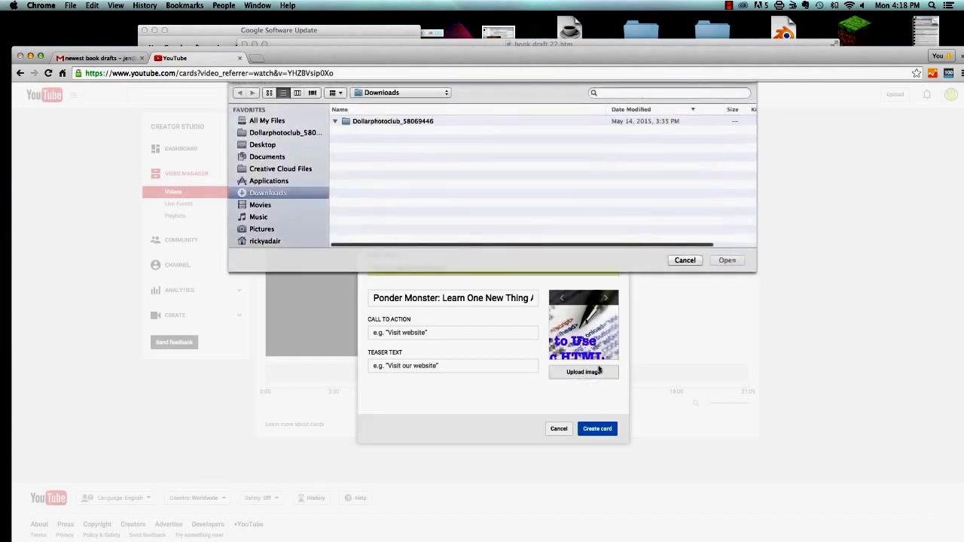
{"action": "left_click", "coordinate": [684, 261]}
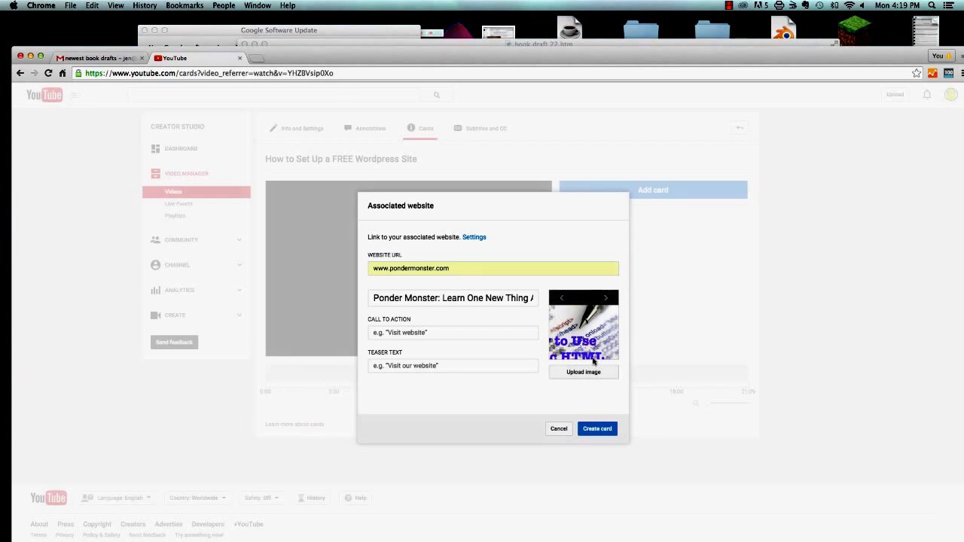
Set the card's call to action and teaser text both to "Visit our website!" and create the card
{"action": "left_click", "coordinate": [602, 432]}
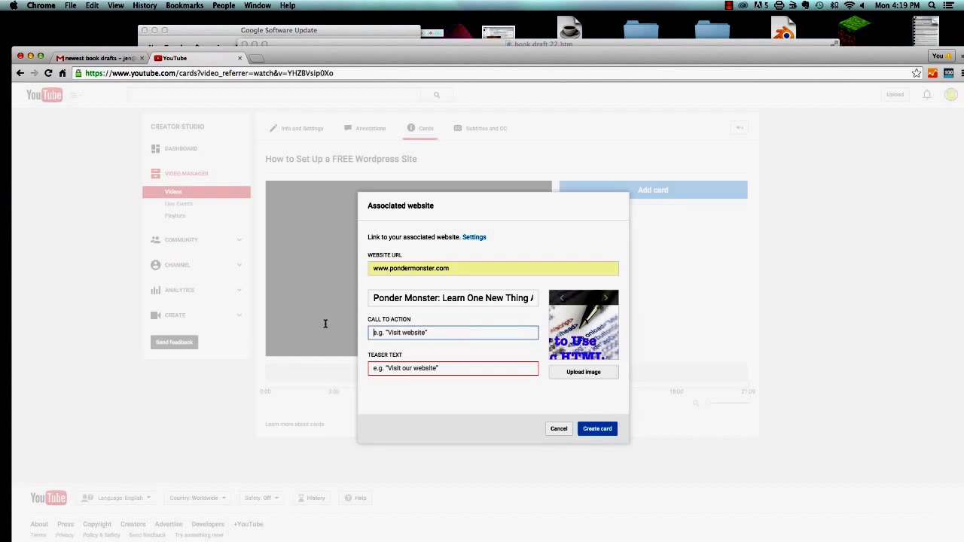
{"action": "type", "text": "Visti"}
{"action": "key", "text": "BackSpace"}
{"action": "key", "text": "BackSpace"}
{"action": "type", "text": "it"}
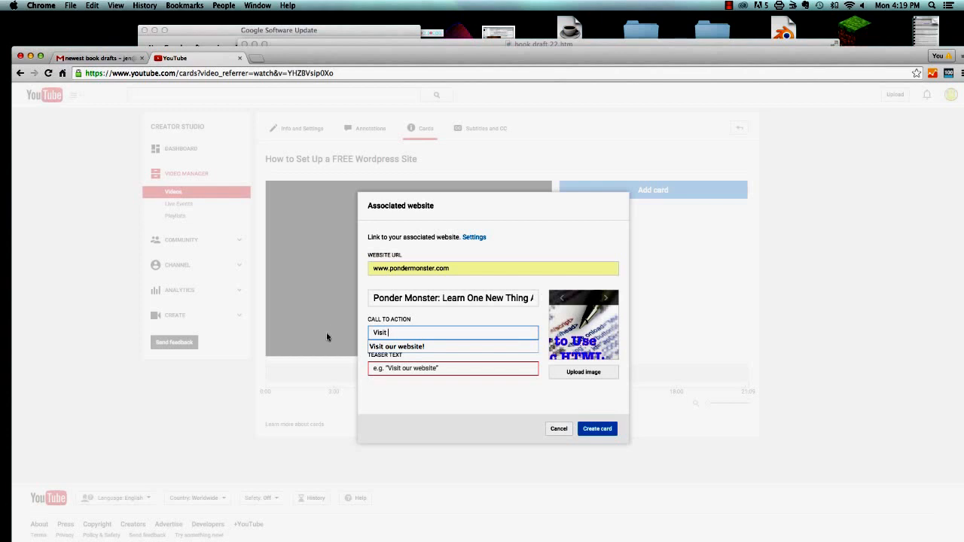
{"action": "left_click", "coordinate": [397, 346]}
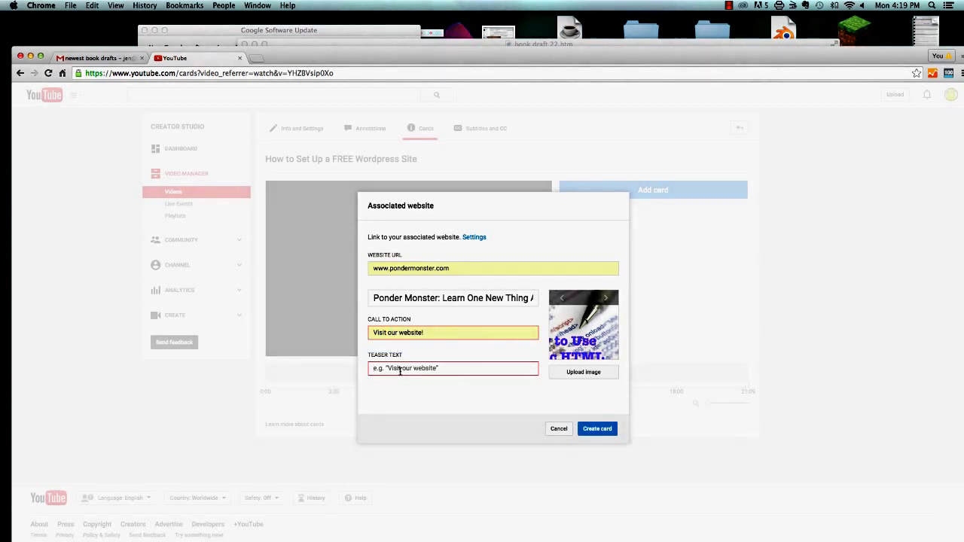
{"action": "type", "text": "Visit our website!"}
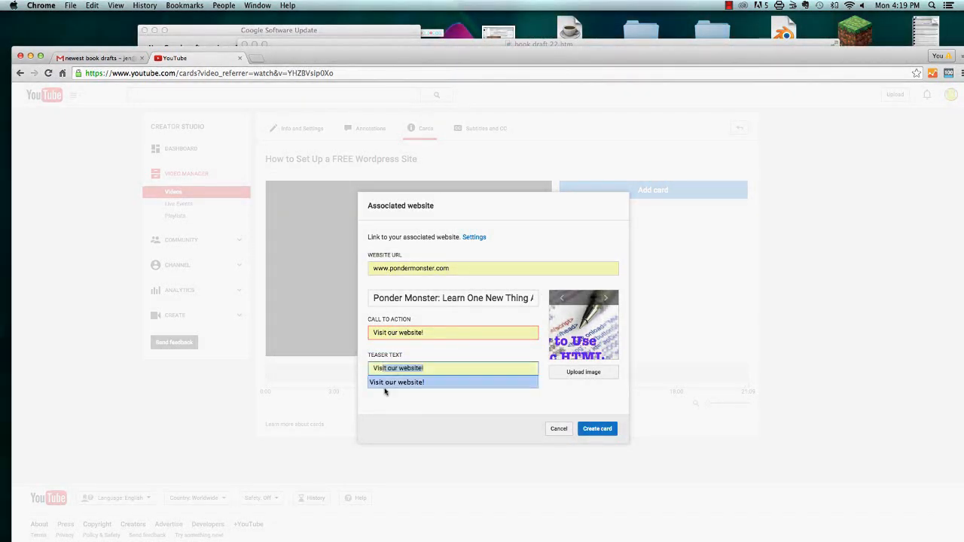
{"action": "left_click", "coordinate": [395, 381]}
{"action": "left_click", "coordinate": [594, 429]}
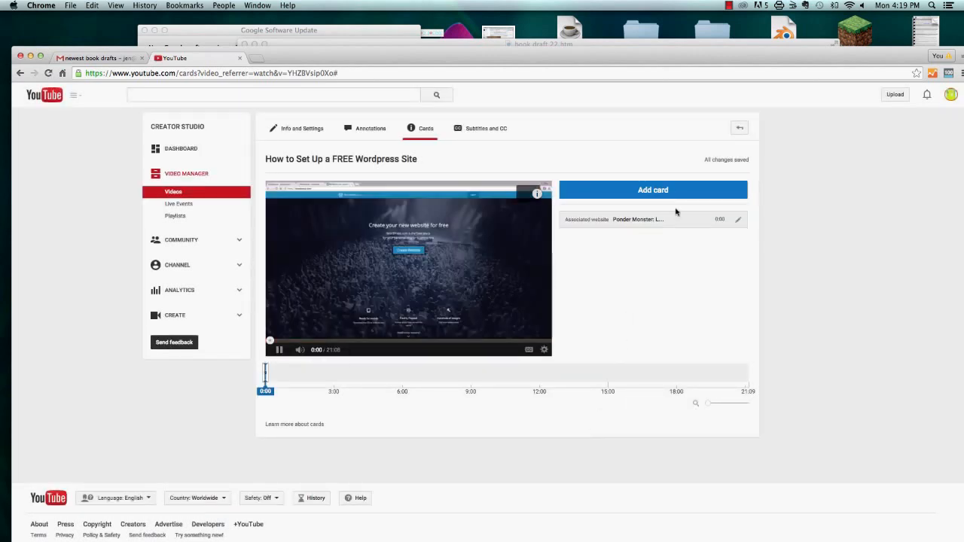
Review the associated website card's details without changing them, and move the card timeline's playhead to 3:04
{"action": "left_click", "coordinate": [738, 219]}
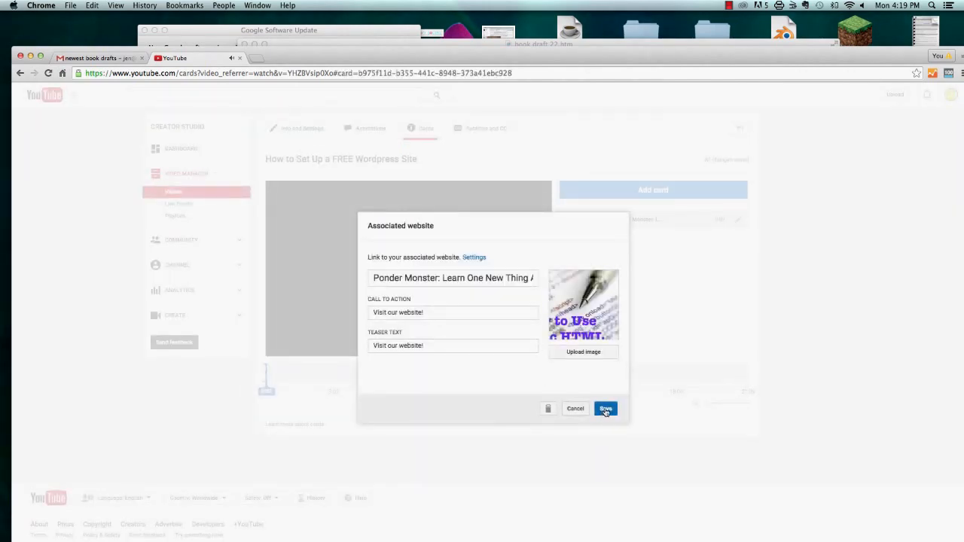
{"action": "left_click", "coordinate": [575, 409]}
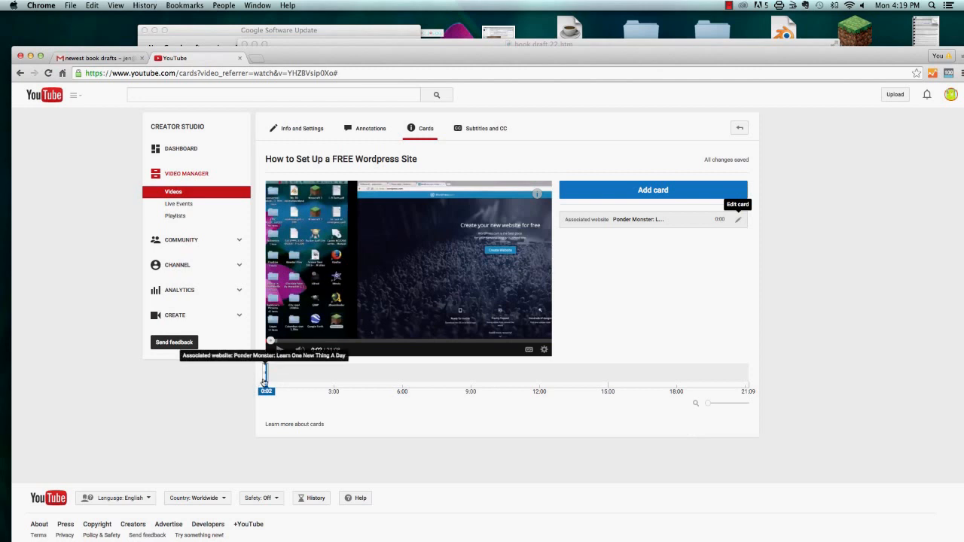
{"action": "left_click_drag", "start_coordinate": [265, 383], "coordinate": [281, 383]}
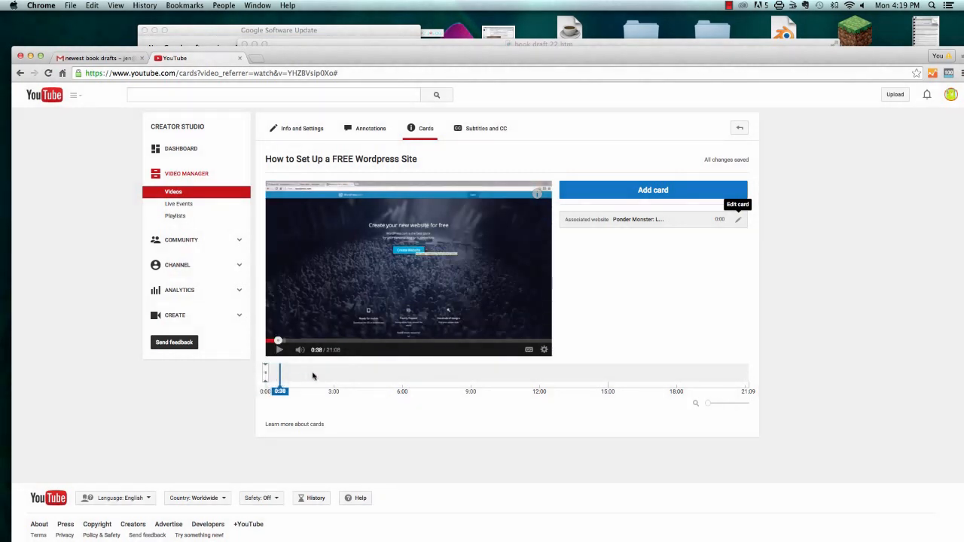
{"action": "left_click_drag", "start_coordinate": [278, 381], "coordinate": [336, 382]}
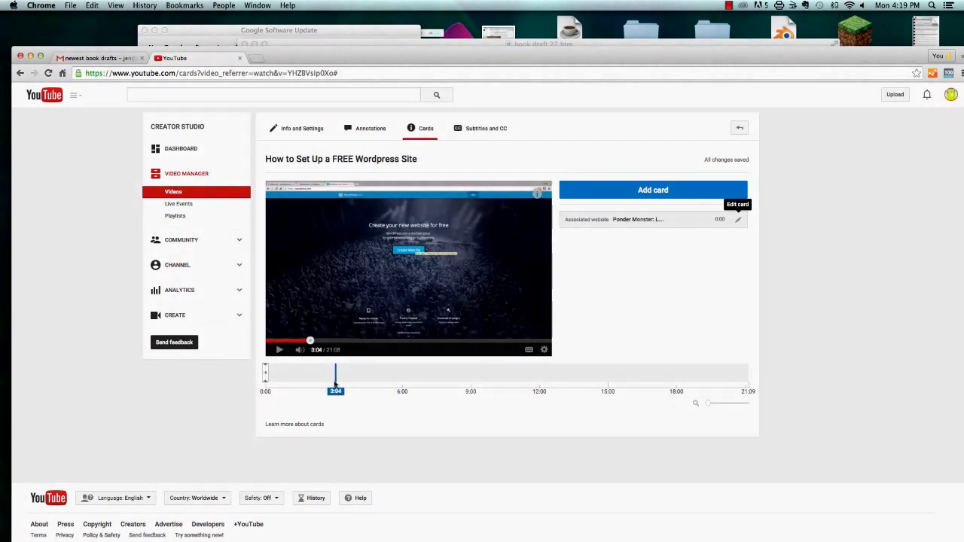
Examine the associated website setting in the channel's advanced settings, reached from the card, and close the card without changes
{"action": "left_click", "coordinate": [741, 221]}
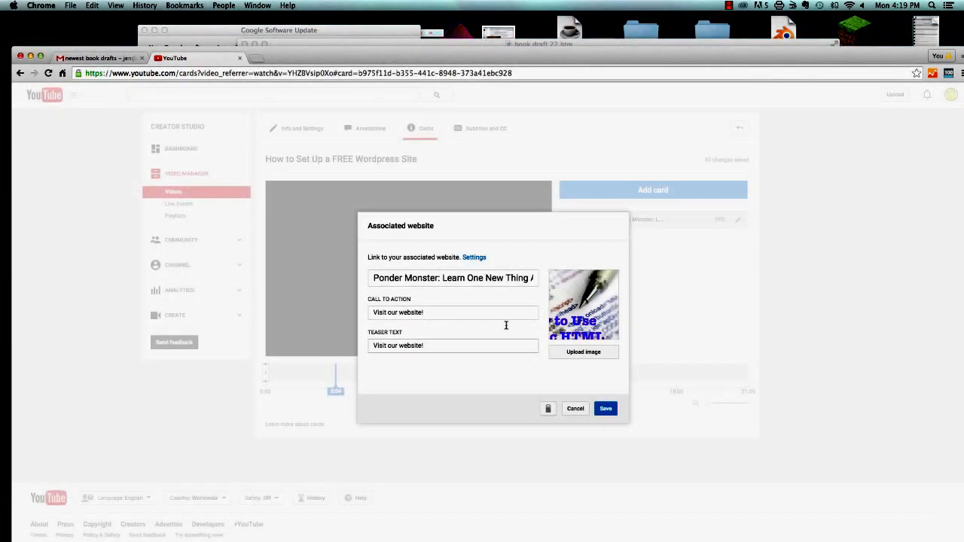
{"action": "left_click", "coordinate": [474, 256]}
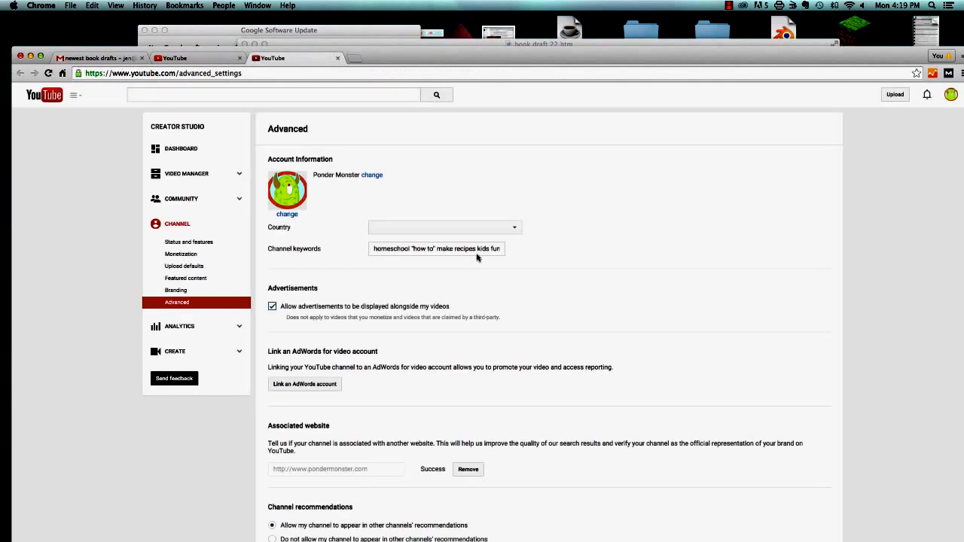
{"action": "scroll", "coordinate": [459, 317], "scroll_direction": "down", "scroll_amount": 3}
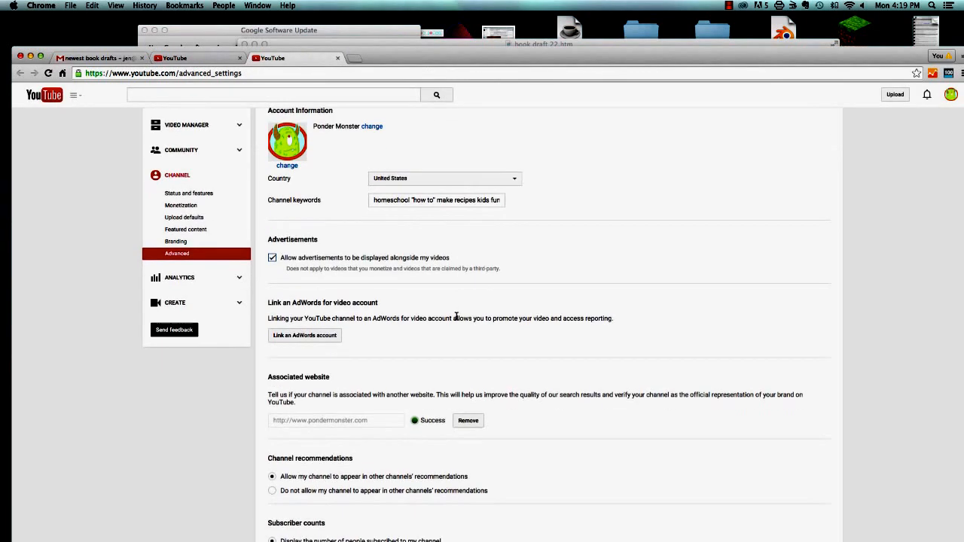
{"action": "left_click", "coordinate": [218, 58]}
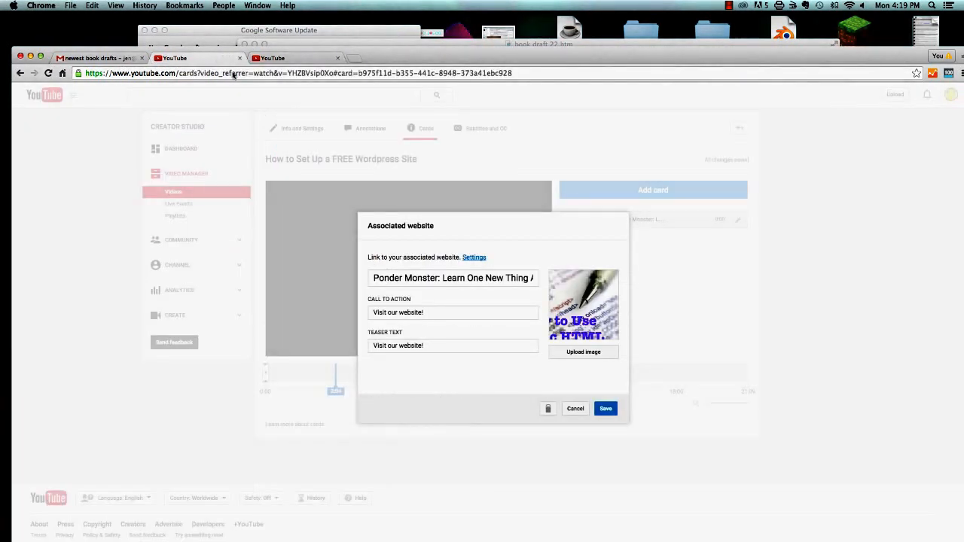
{"action": "left_click", "coordinate": [580, 409]}
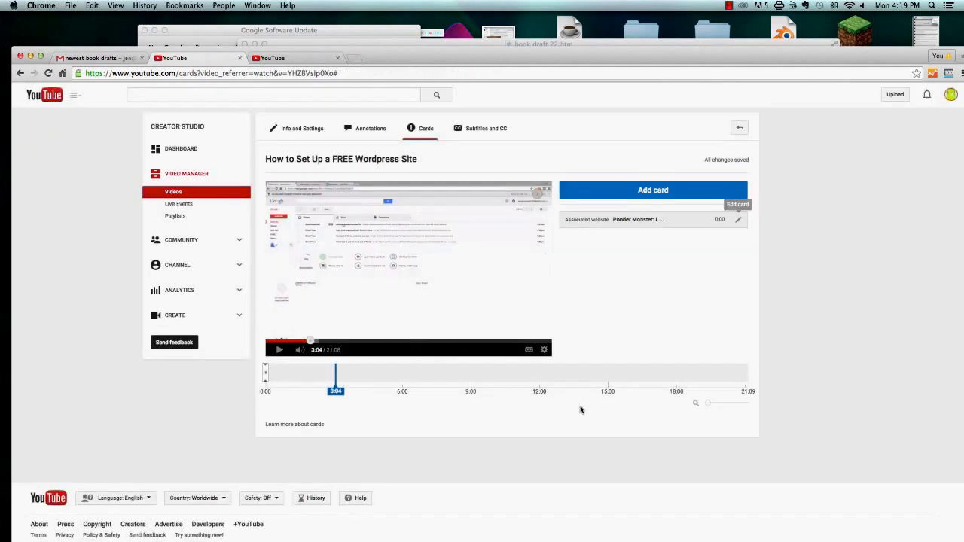
{"action": "left_click", "coordinate": [683, 190]}
{"action": "left_click", "coordinate": [728, 221]}
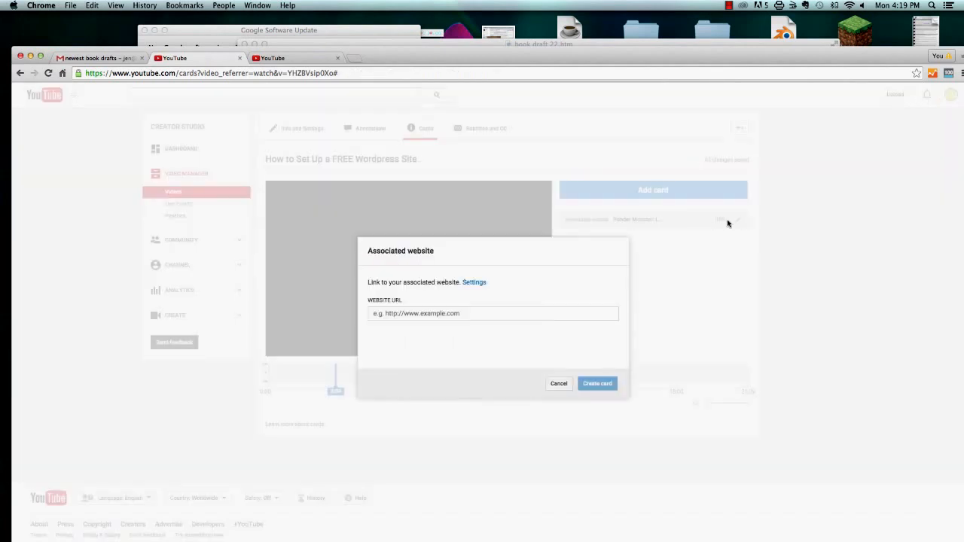
{"action": "left_click", "coordinate": [469, 312]}
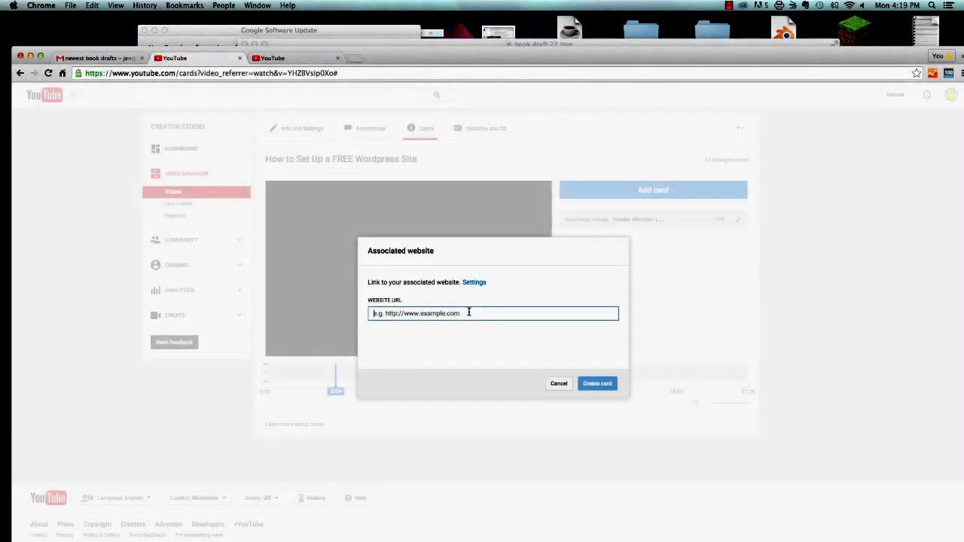
{"action": "type", "text": "www.pondermonster.com"}
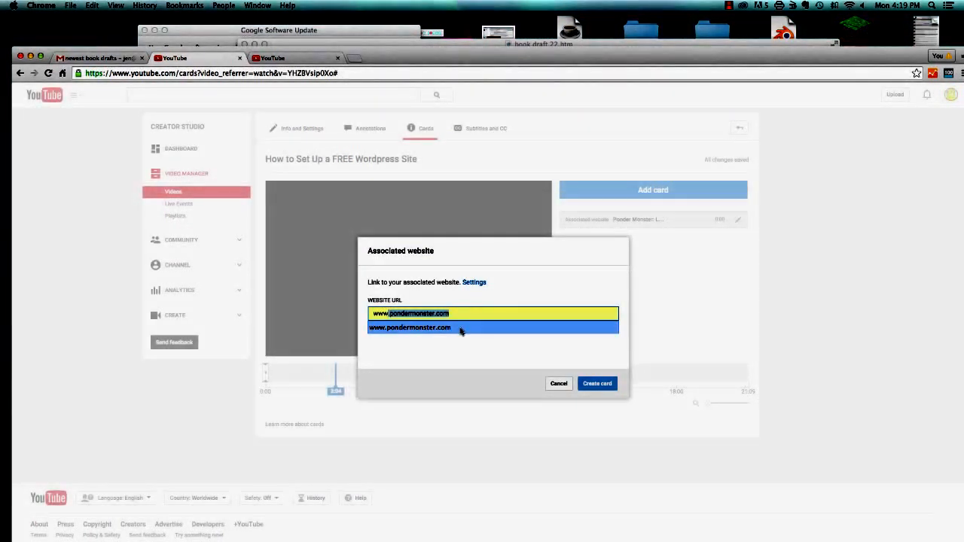
{"action": "left_click", "coordinate": [461, 329]}
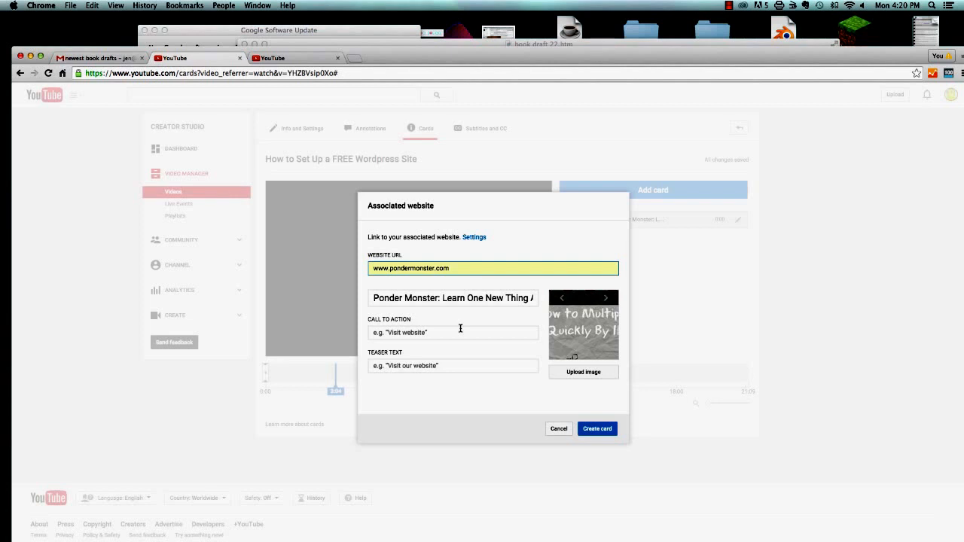
Enter "Visit our website!" as the second card's call to action and teaser text, and create the card
{"action": "left_click", "coordinate": [460, 328]}
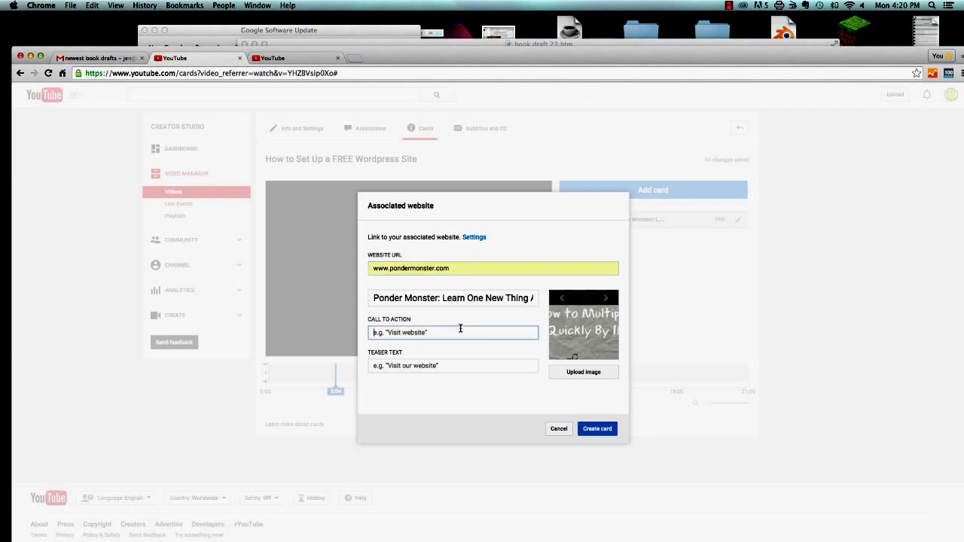
{"action": "type", "text": "Visit our website!"}
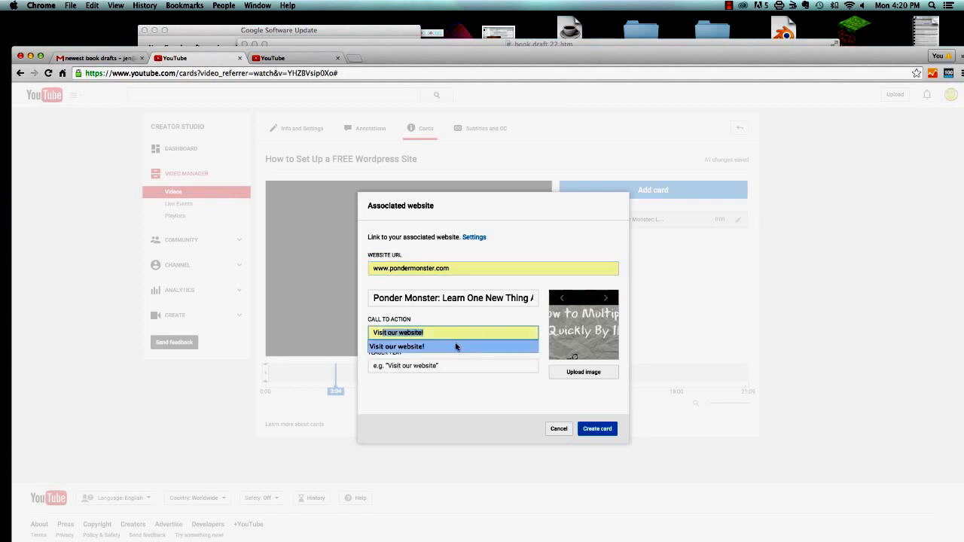
{"action": "left_click", "coordinate": [458, 347]}
{"action": "left_click", "coordinate": [447, 365]}
{"action": "type", "text": "Visit our website!"}
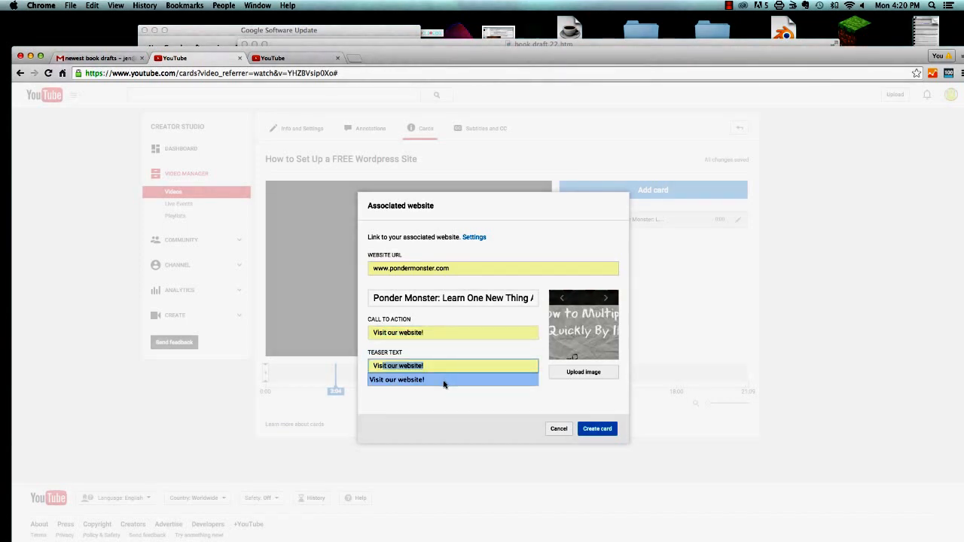
{"action": "left_click", "coordinate": [449, 383]}
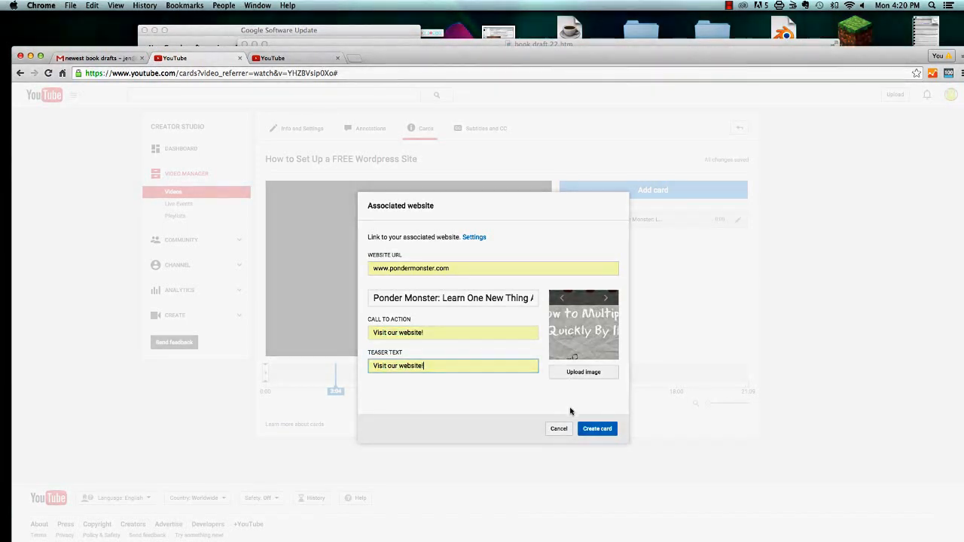
{"action": "left_click", "coordinate": [596, 429]}
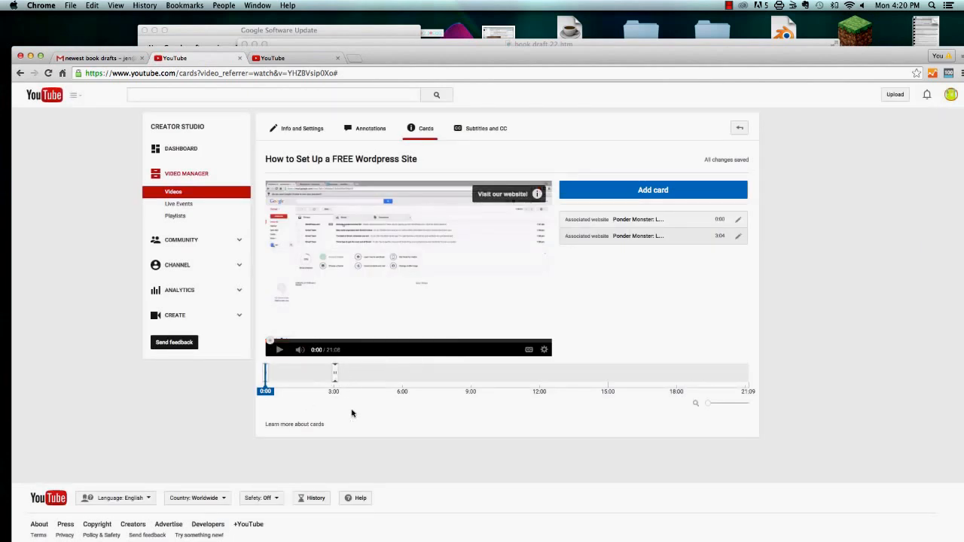
Delete the card at 0:00 and play the video around 3:04 to check the remaining card
{"action": "left_click", "coordinate": [739, 220]}
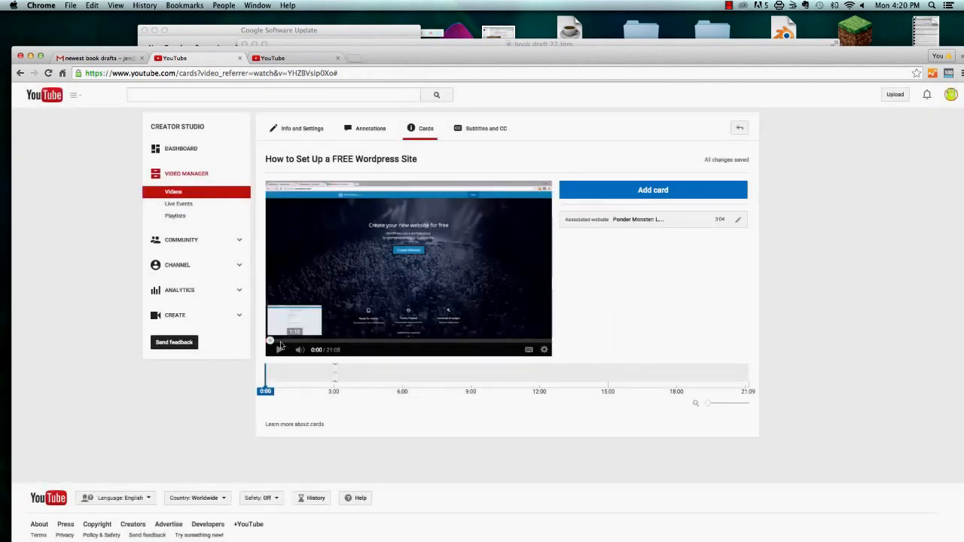
{"action": "left_click_drag", "start_coordinate": [277, 342], "coordinate": [307, 341]}
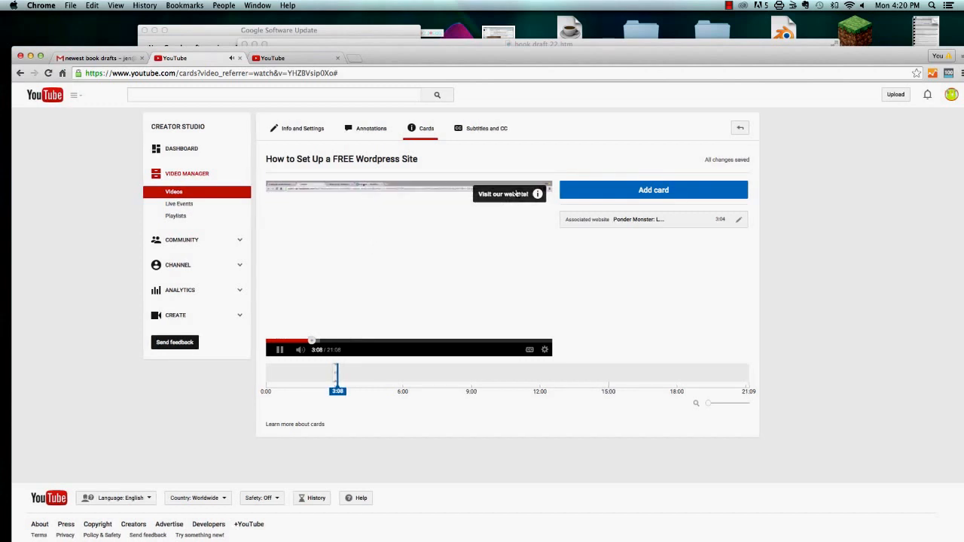
Set English as the video's spoken language for its subtitles and CC
{"action": "left_click", "coordinate": [475, 128]}
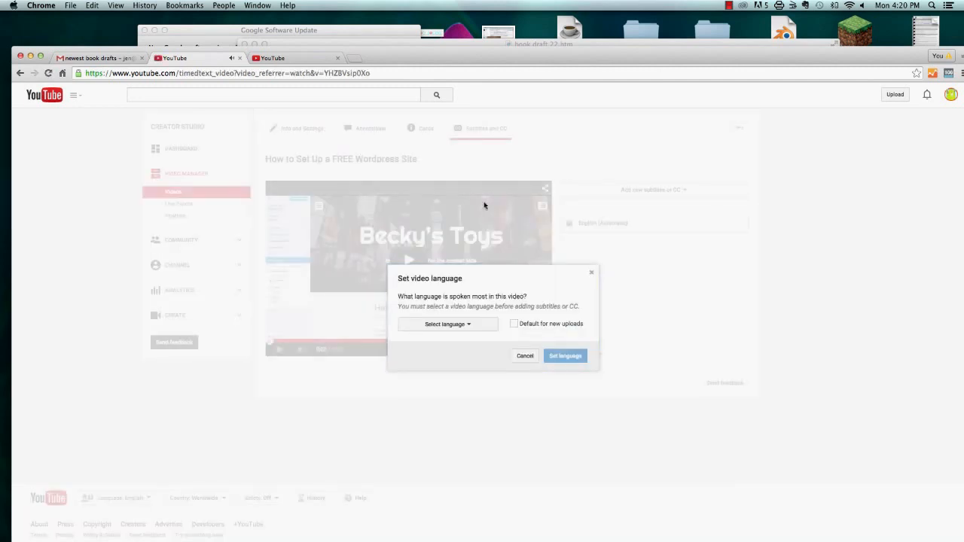
{"action": "left_click", "coordinate": [468, 324]}
{"action": "left_click", "coordinate": [447, 343]}
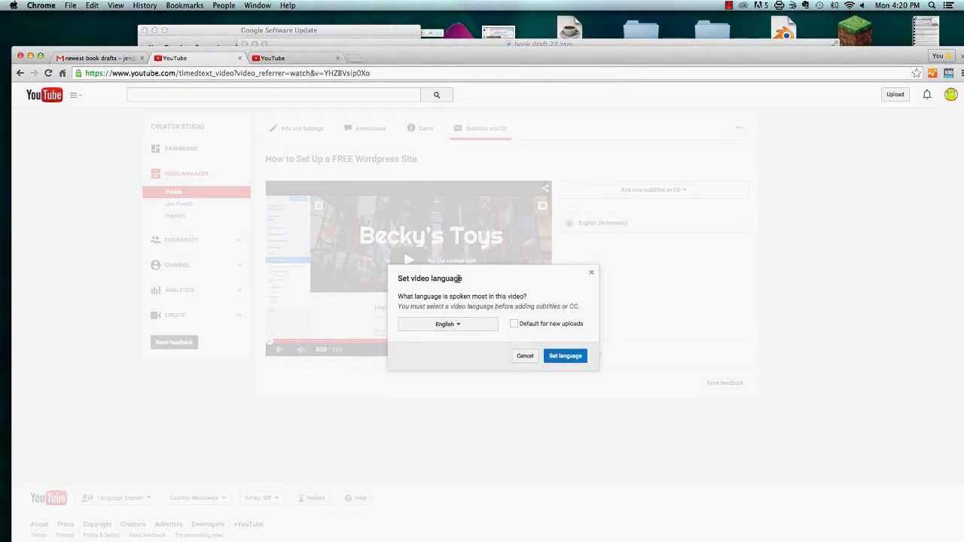
{"action": "left_click", "coordinate": [572, 358]}
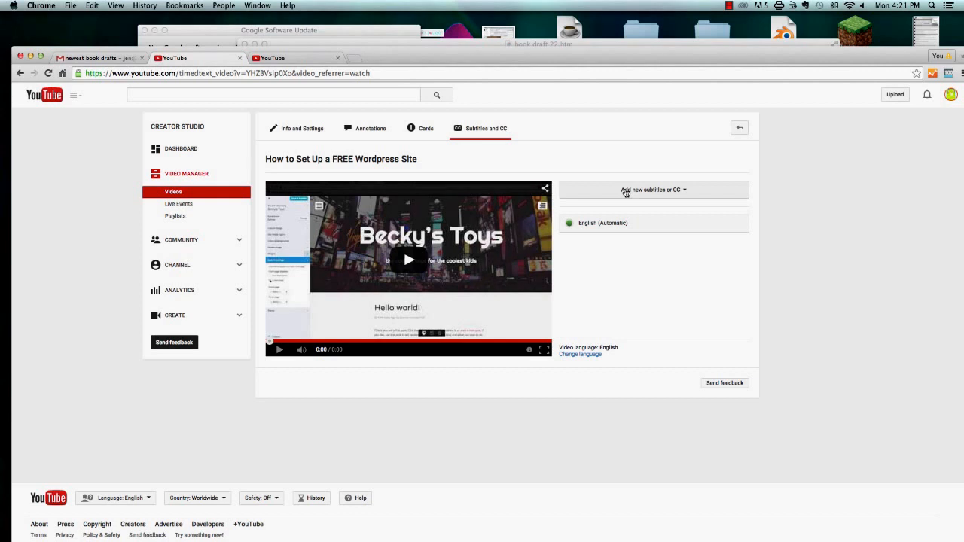
Choose Public as the video's privacy option in its basic info and save the changes
{"action": "left_click", "coordinate": [286, 129]}
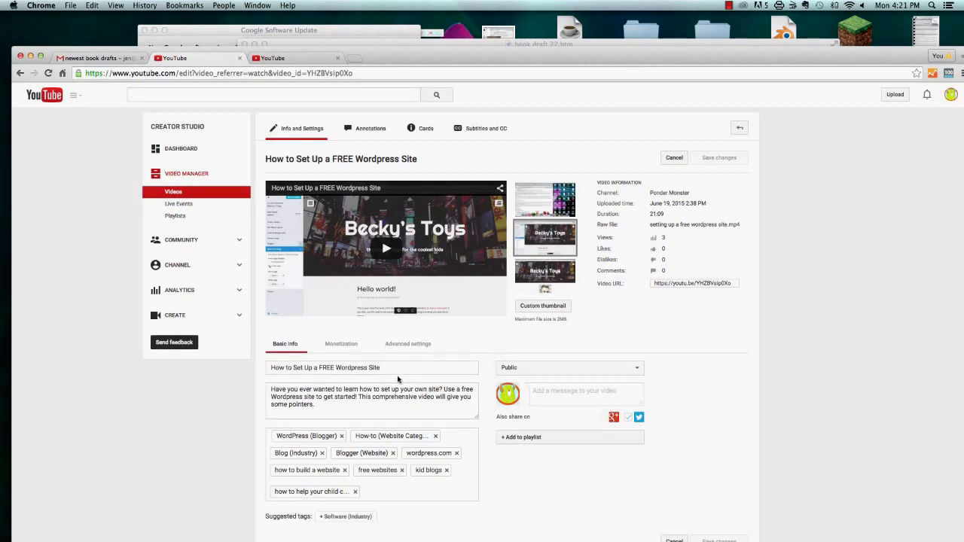
{"action": "scroll", "coordinate": [397, 379], "scroll_direction": "down", "scroll_amount": 1}
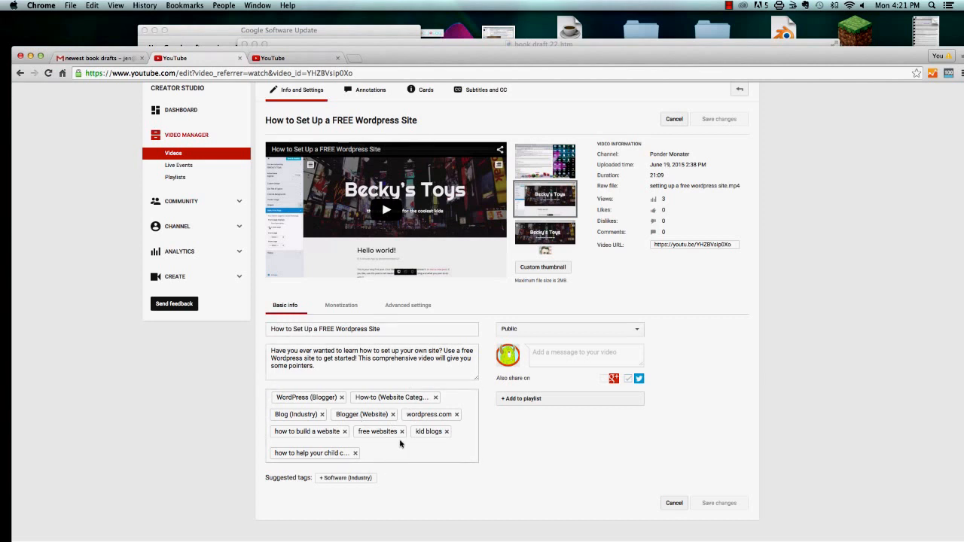
{"action": "left_click", "coordinate": [636, 329]}
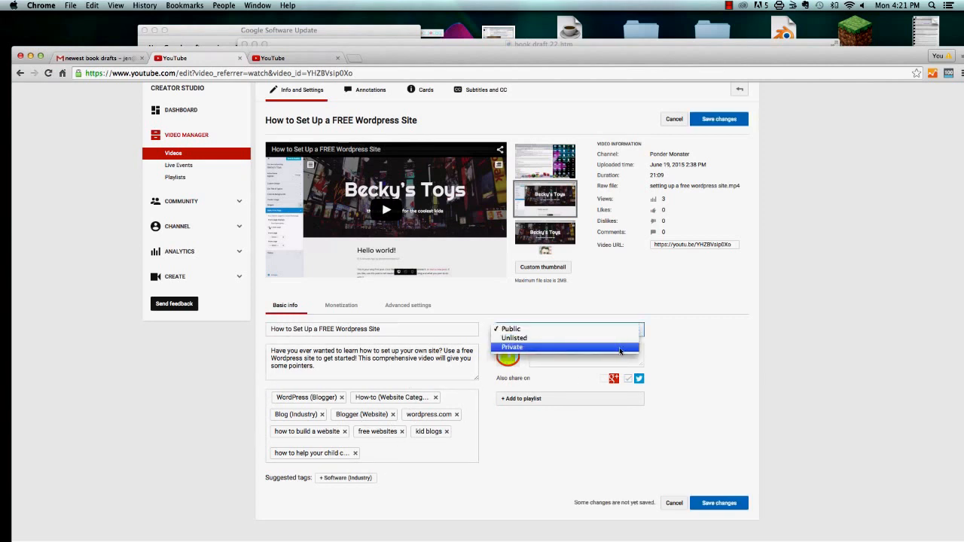
{"action": "left_click", "coordinate": [628, 330]}
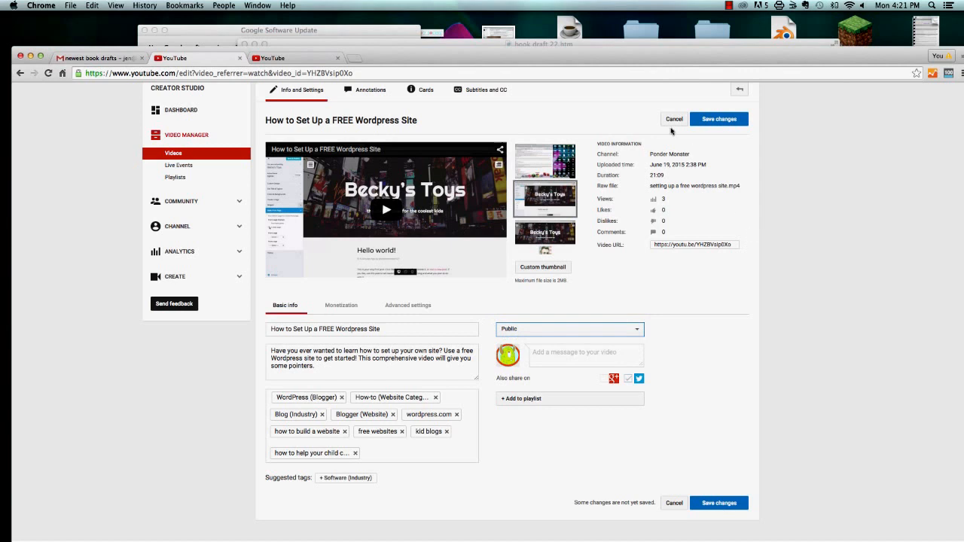
{"action": "left_click", "coordinate": [716, 120]}
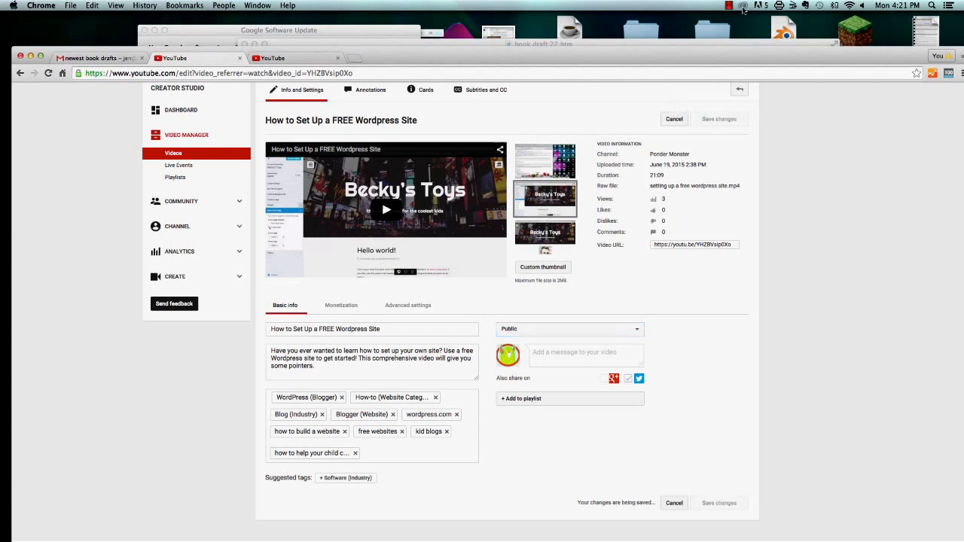